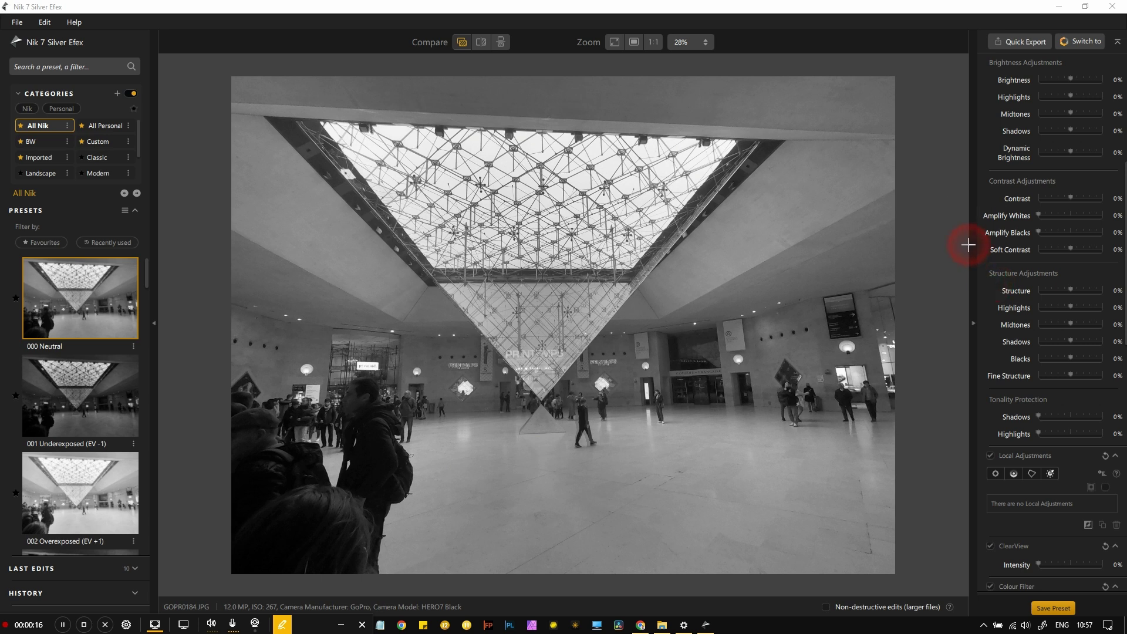
{"action": "left_click_drag", "start_coordinate": [914, 262], "coordinate": [992, 252]}
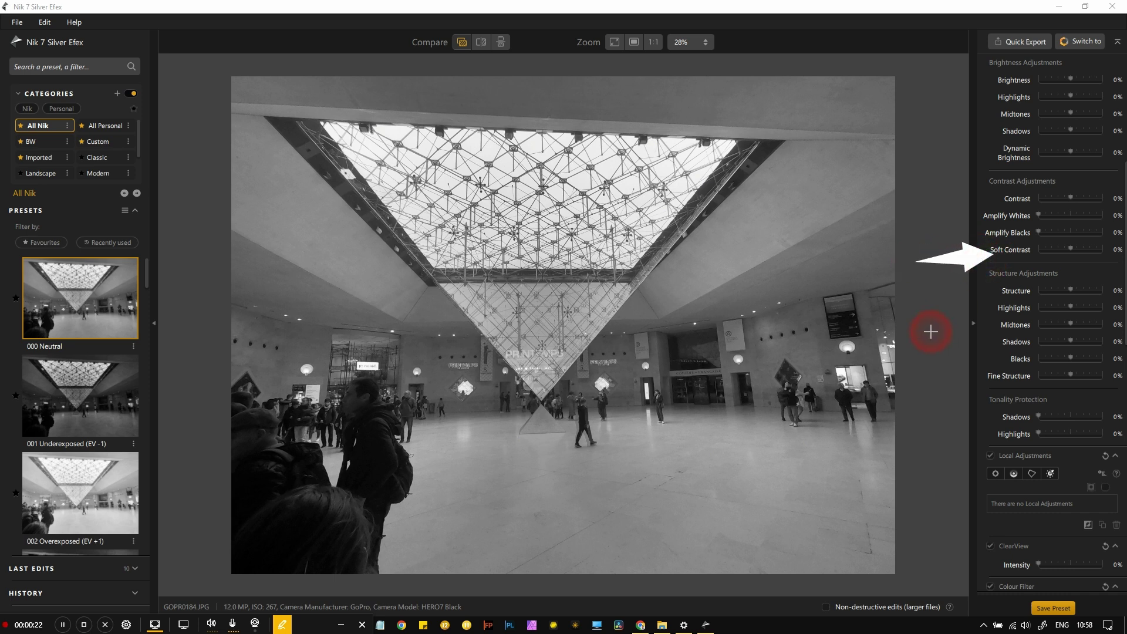
{"action": "left_click", "coordinate": [282, 624]}
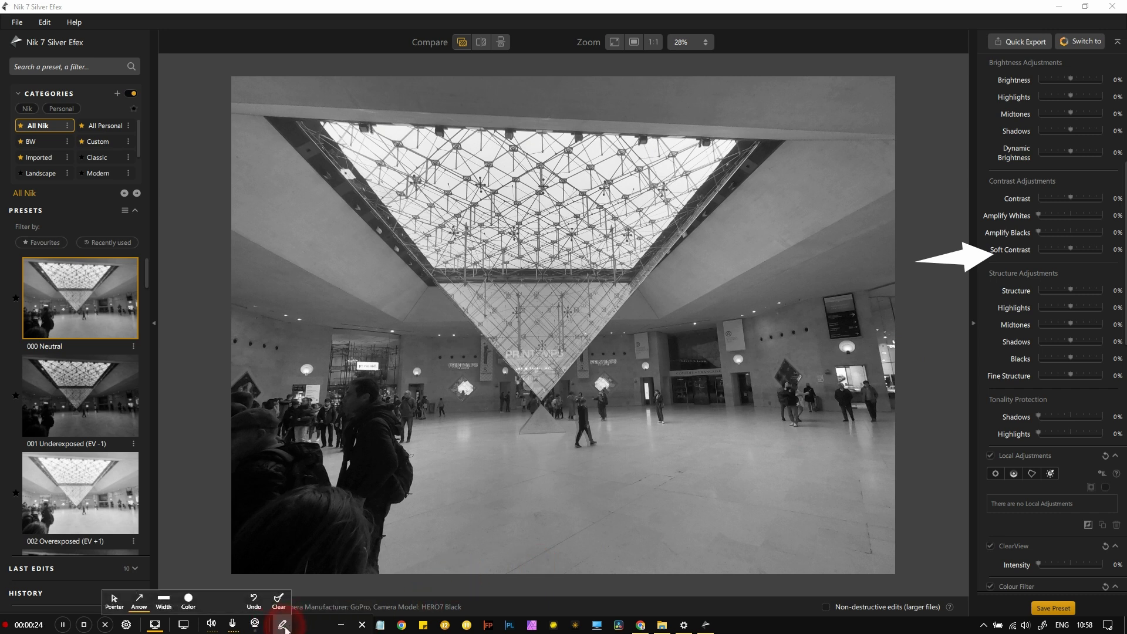
{"action": "left_click", "coordinate": [282, 624]}
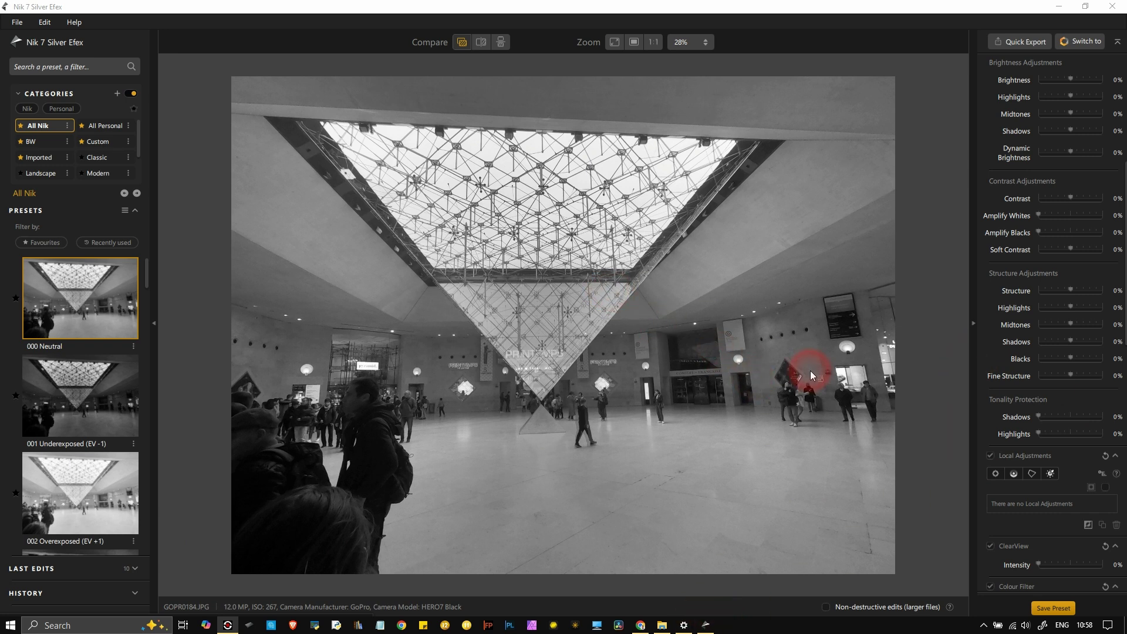
Display the application's help options, including the User Guide entry
{"action": "left_click", "coordinate": [70, 22]}
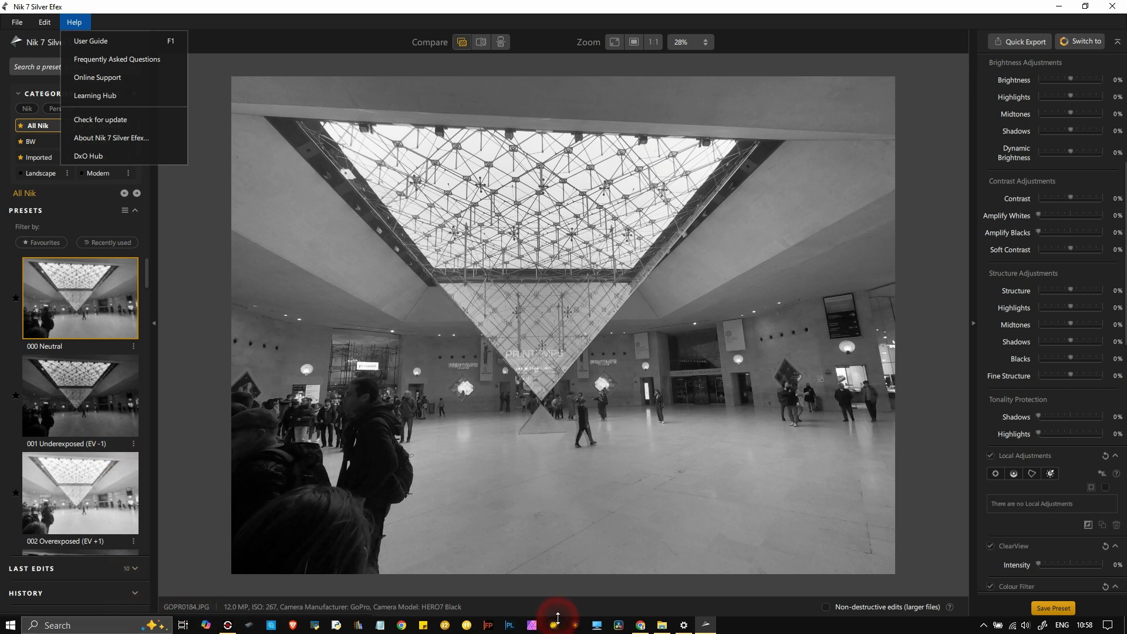
{"action": "left_click", "coordinate": [228, 628]}
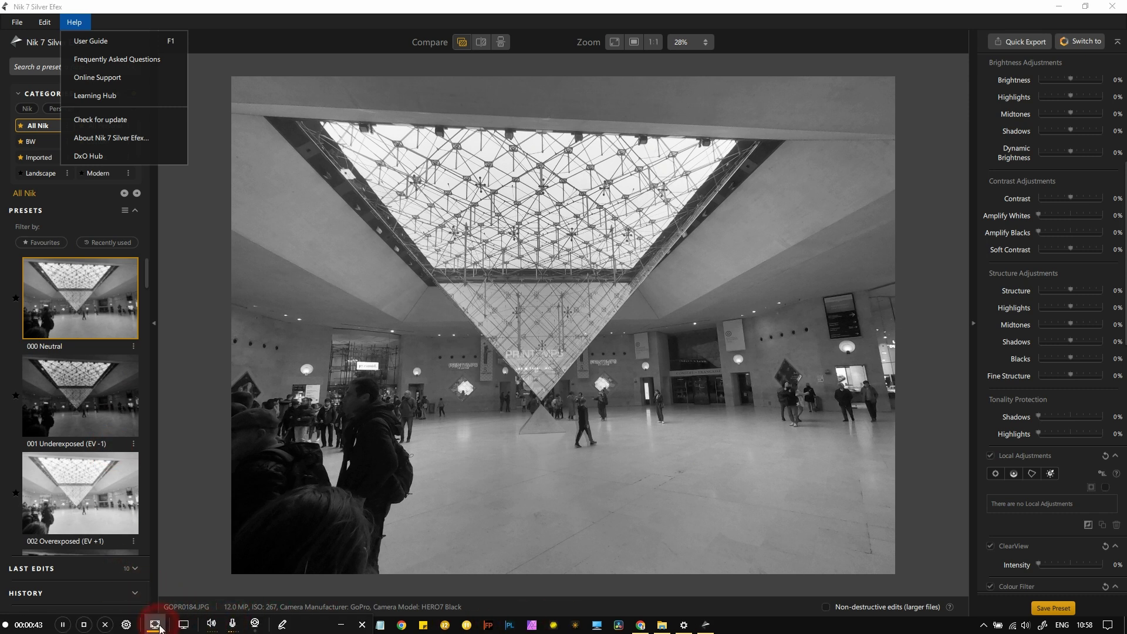
{"action": "left_click", "coordinate": [288, 627]}
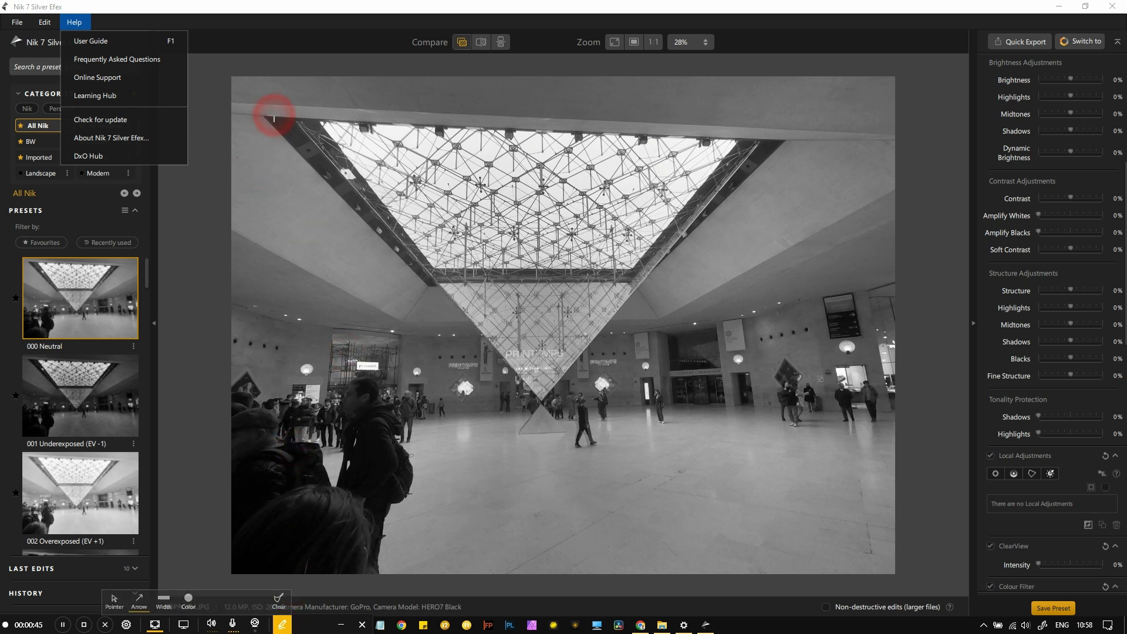
{"action": "mouse_move", "coordinate": [404, 107]}
{"action": "left_mouse_down"}
{"action": "mouse_move", "coordinate": [247, 85]}
{"action": "mouse_move", "coordinate": [116, 41]}
{"action": "left_mouse_up"}
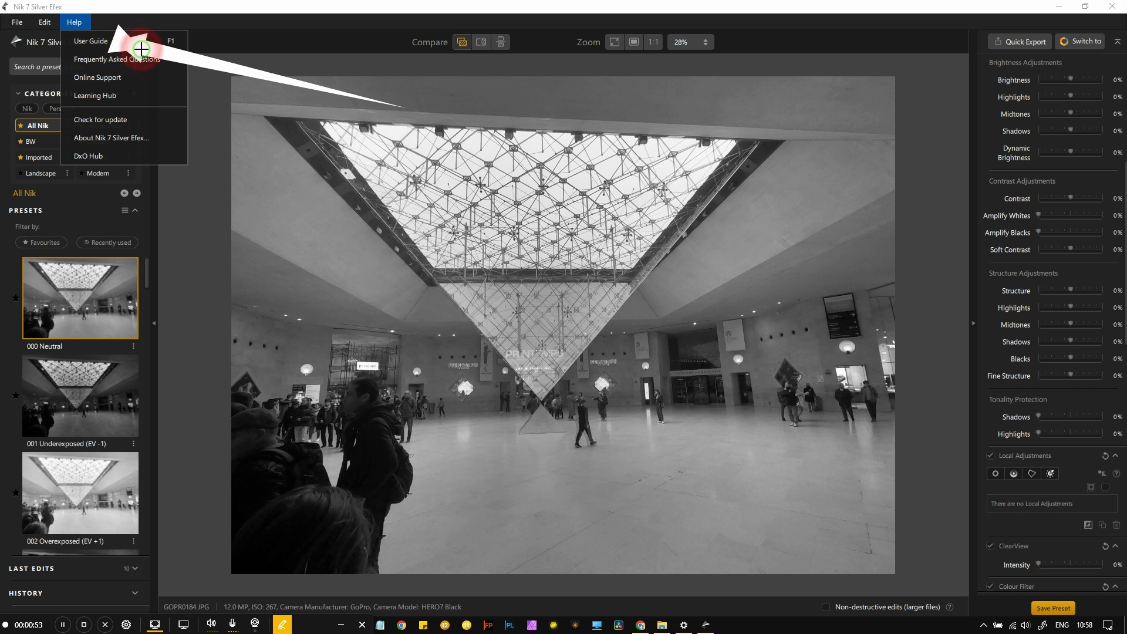
{"action": "left_click", "coordinate": [290, 624]}
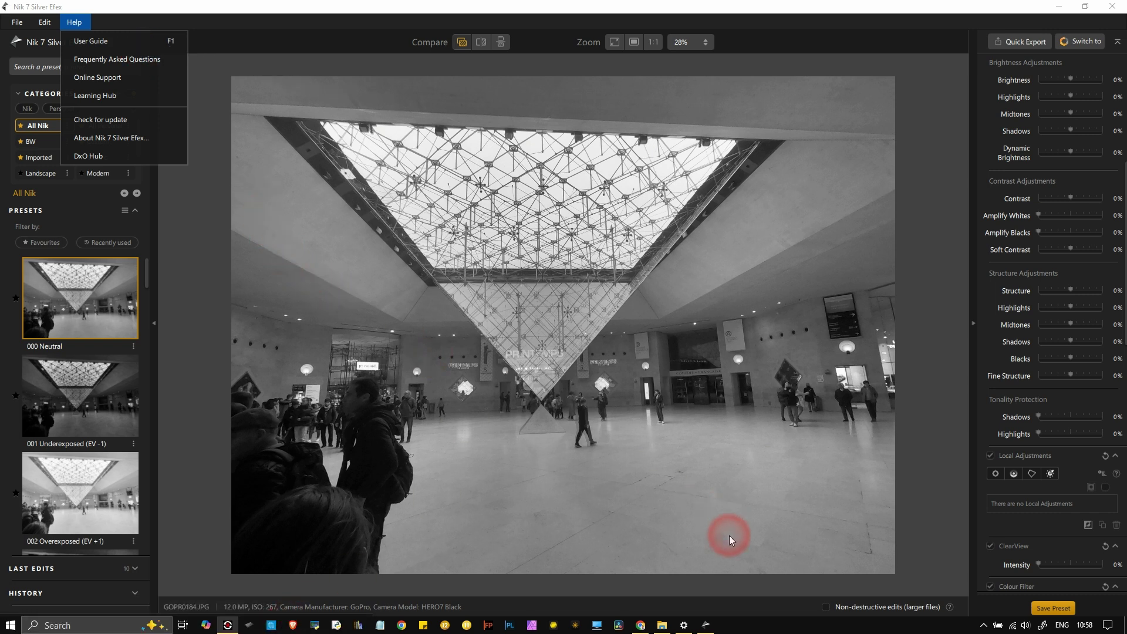
Switch to the Silver Efex user guide in Chrome and highlight the Contrast description under Contrast Adjustments
{"action": "left_click", "coordinate": [641, 625]}
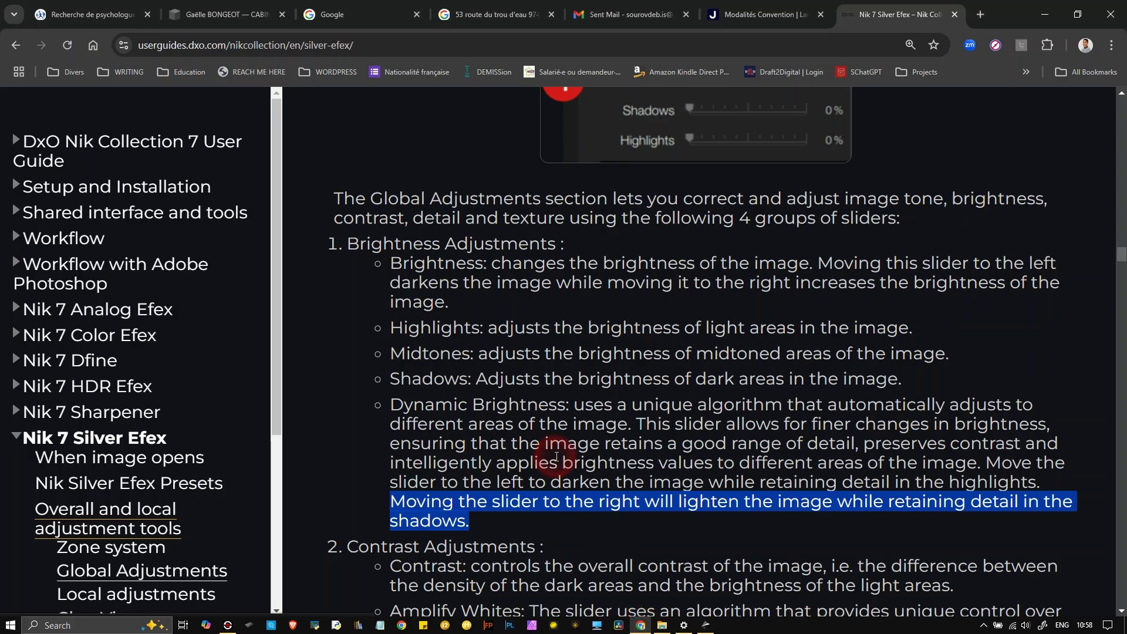
{"action": "scroll", "coordinate": [520, 476], "scroll_direction": "down", "scroll_amount": 3}
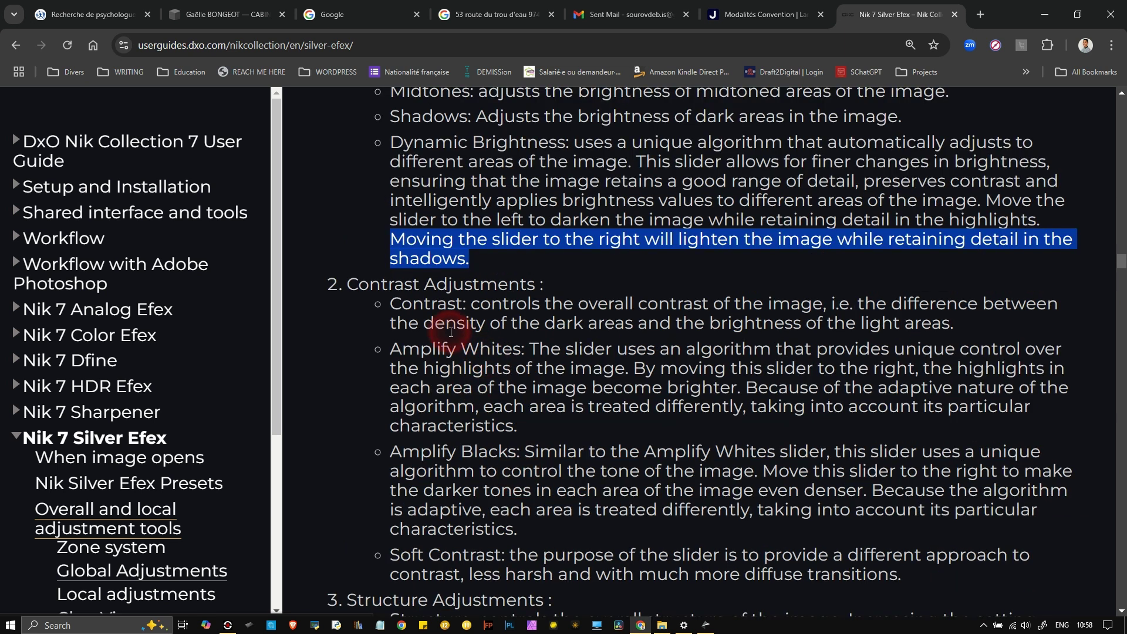
{"action": "left_click_drag", "start_coordinate": [390, 309], "coordinate": [985, 324]}
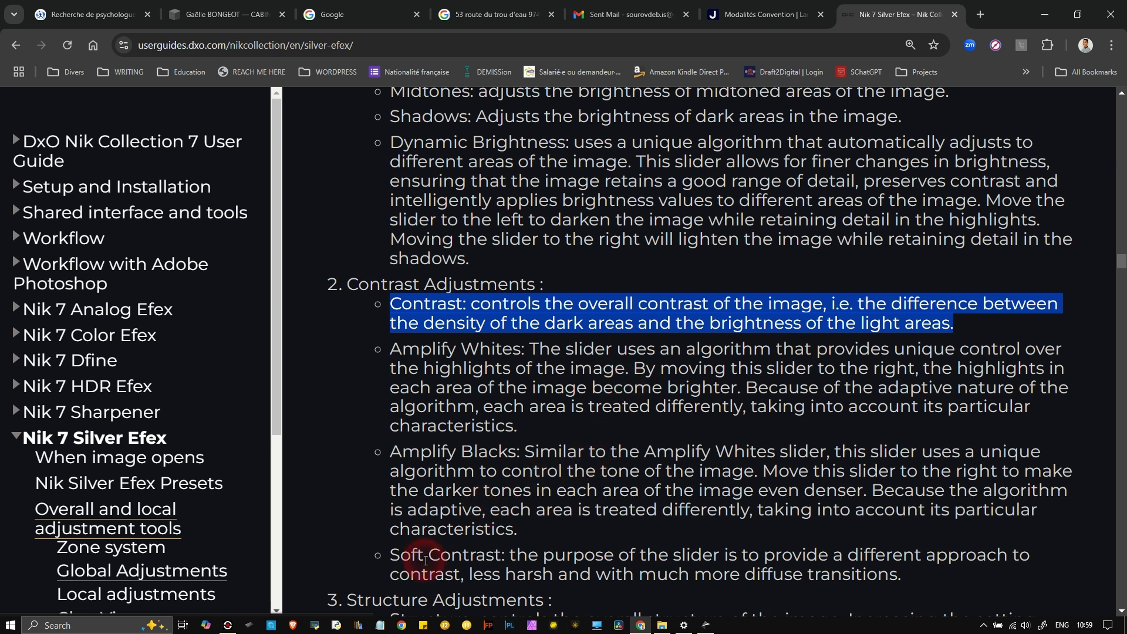
Compare the Contrast and Soft Contrast entries in the guide and highlight the description of Soft Contrast's purpose
{"action": "left_click_drag", "start_coordinate": [390, 560], "coordinate": [504, 558]}
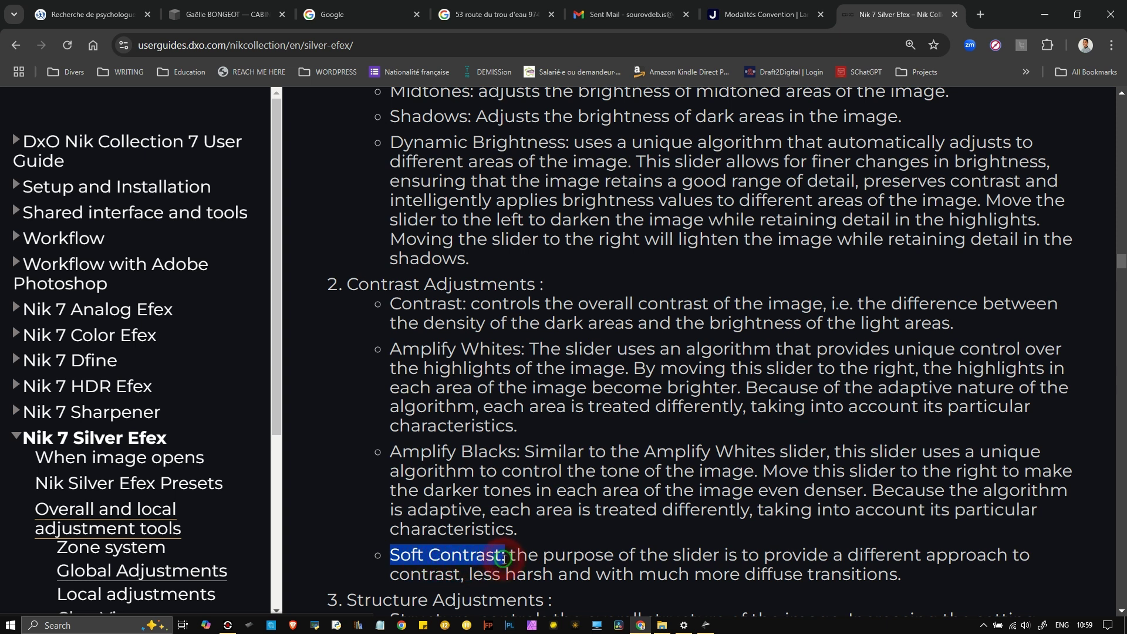
{"action": "left_click_drag", "start_coordinate": [504, 558], "coordinate": [504, 558]}
{"action": "left_click", "coordinate": [400, 303]}
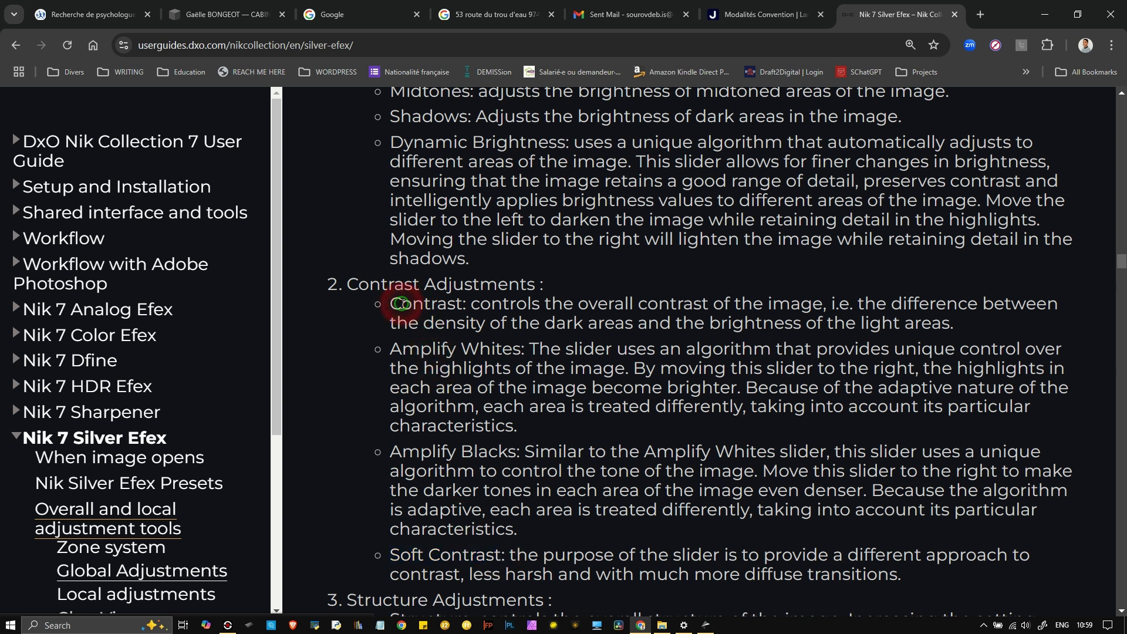
{"action": "double_click", "coordinate": [400, 303]}
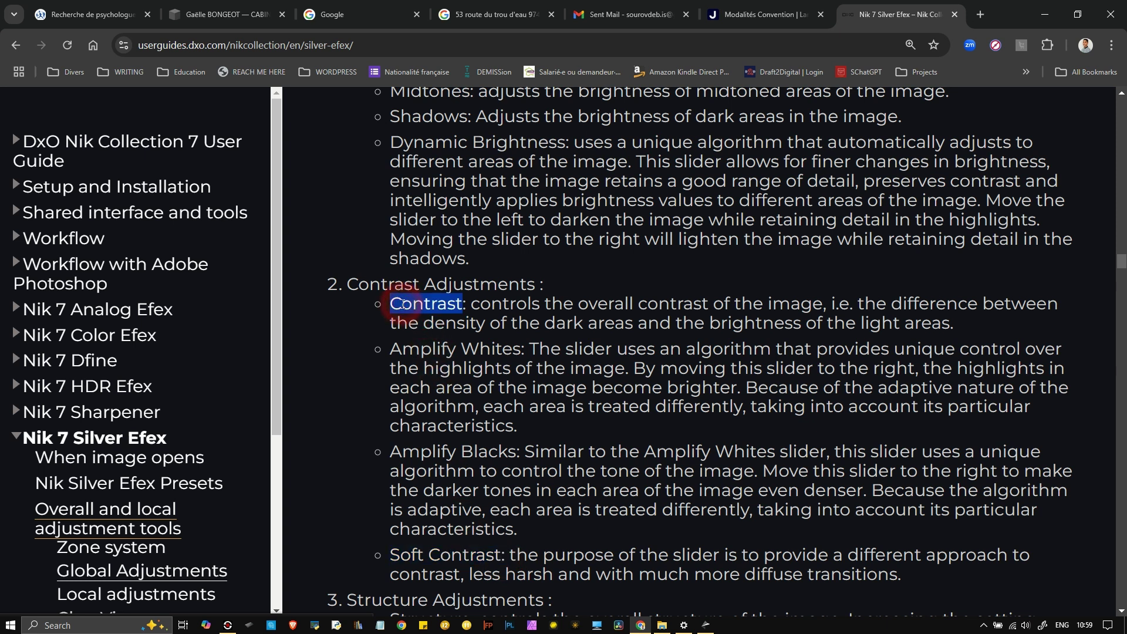
{"action": "left_click", "coordinate": [509, 556]}
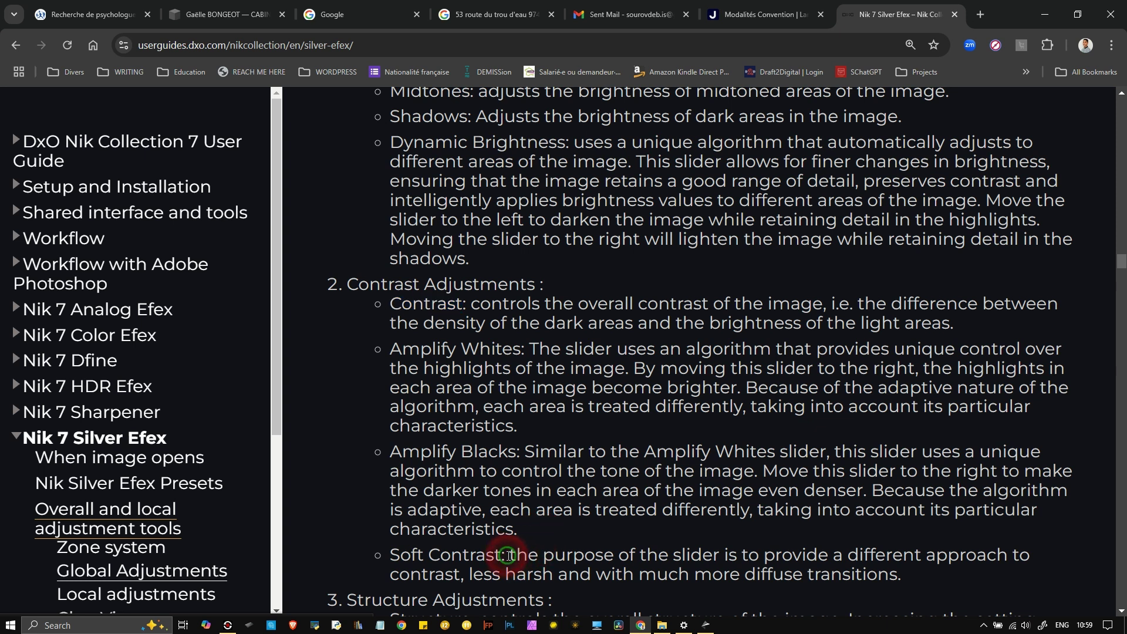
{"action": "left_click_drag", "start_coordinate": [391, 550], "coordinate": [506, 562]}
{"action": "left_click", "coordinate": [514, 556]}
{"action": "left_click_drag", "start_coordinate": [512, 556], "coordinate": [905, 569]}
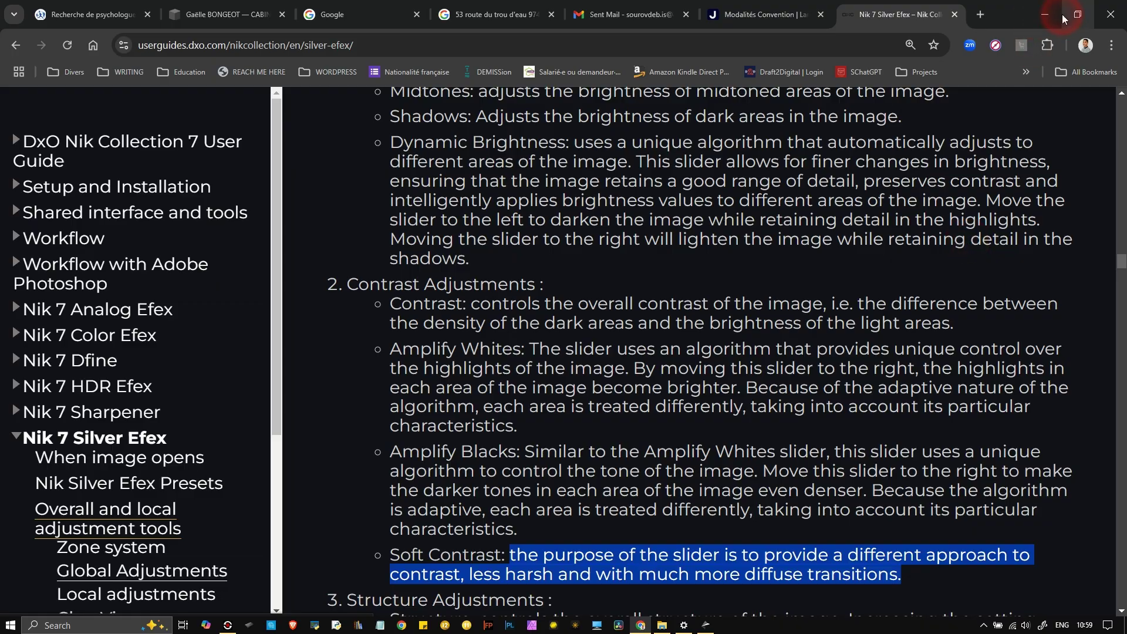
Return to Nik 7 Silver Efex, dismiss the open help options and view the other Nik plug-ins available to switch to
{"action": "left_click", "coordinate": [1047, 16]}
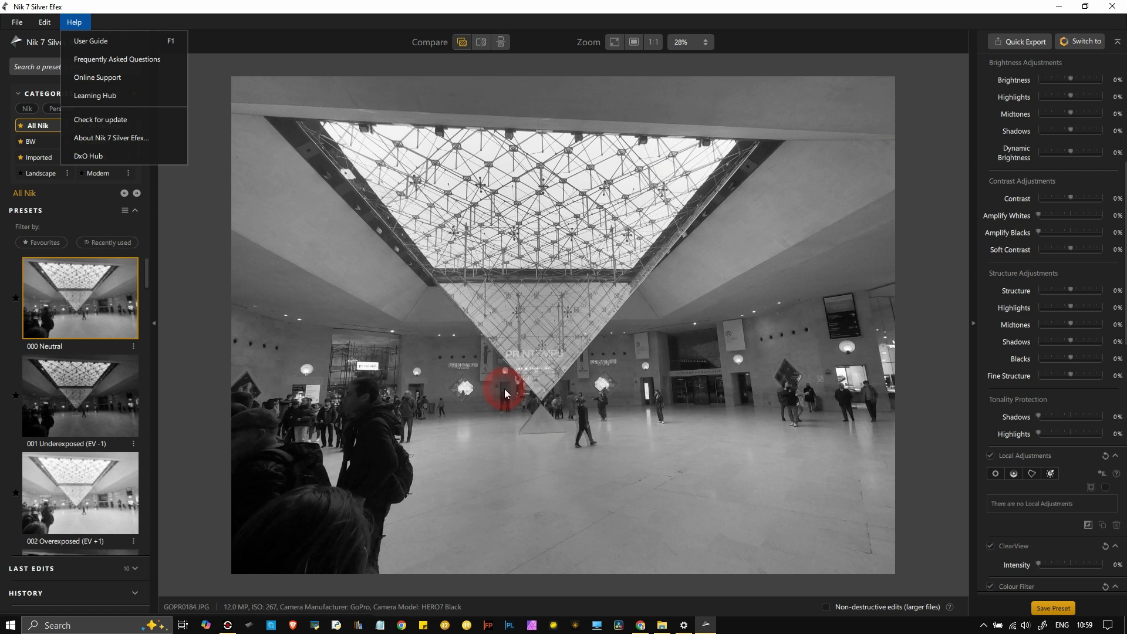
{"action": "left_click", "coordinate": [926, 37]}
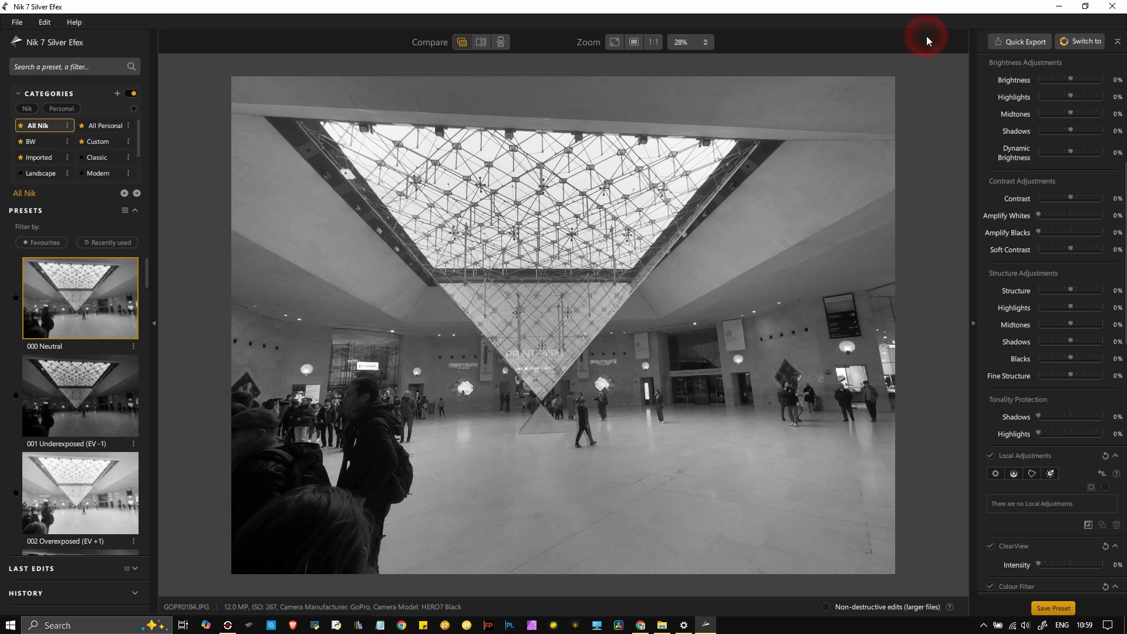
{"action": "left_click", "coordinate": [1086, 41]}
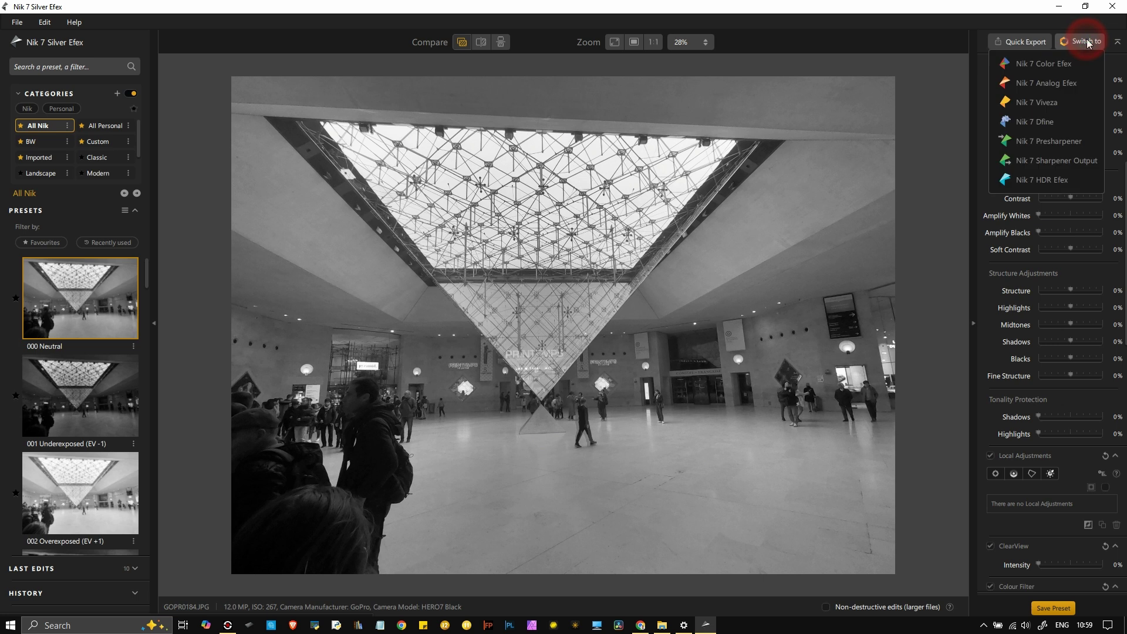
{"action": "left_click", "coordinate": [1088, 43]}
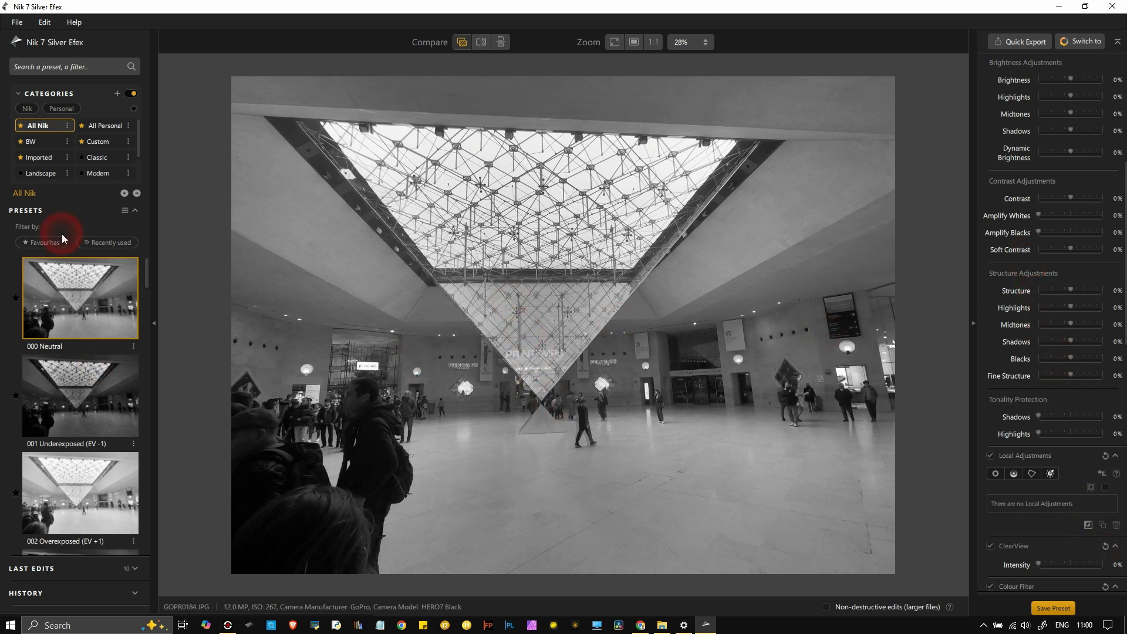
Try the global Contrast at 100% on the photo, and reset the Global Adjustments
{"action": "scroll", "coordinate": [1097, 188], "scroll_direction": "up", "scroll_amount": 5}
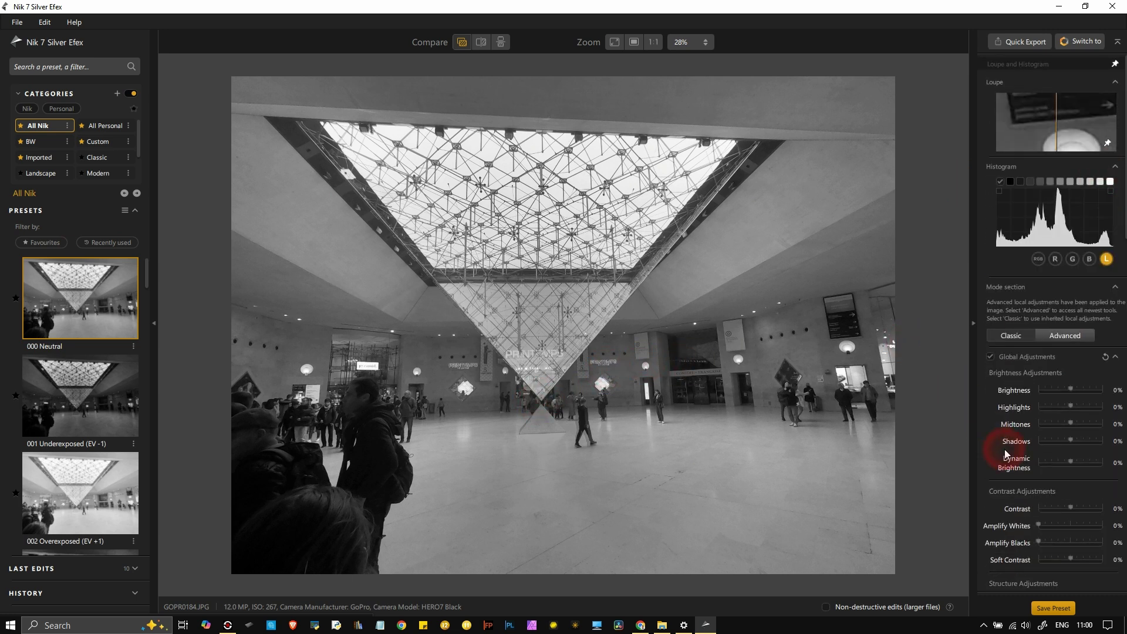
{"action": "scroll", "coordinate": [1020, 446], "scroll_direction": "down", "scroll_amount": 4}
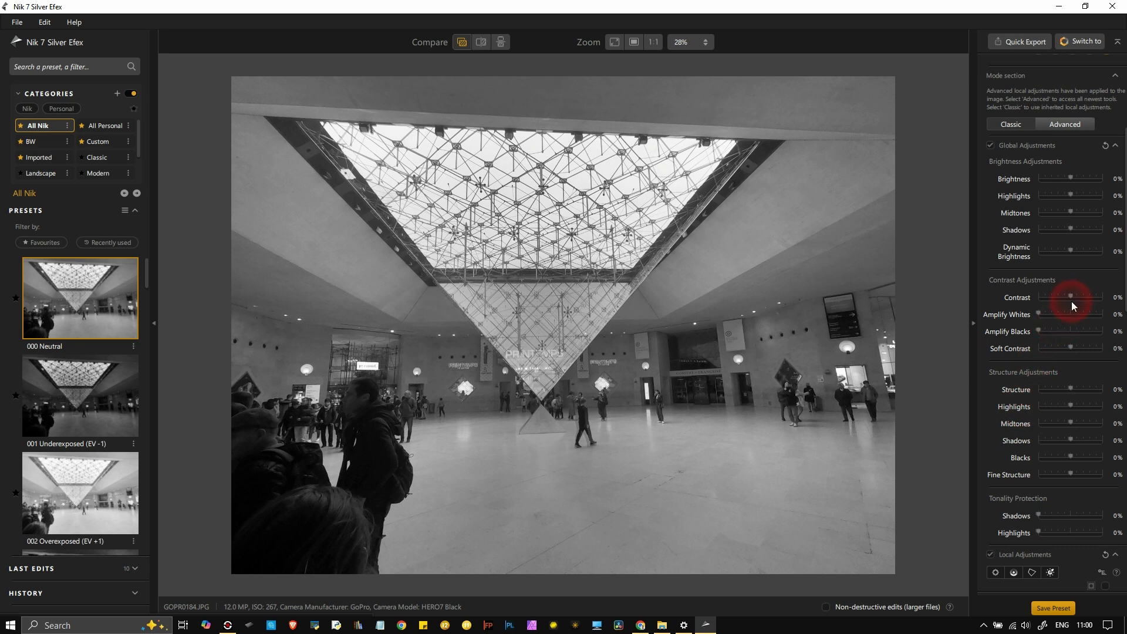
{"action": "left_click_drag", "start_coordinate": [1072, 298], "coordinate": [1105, 308]}
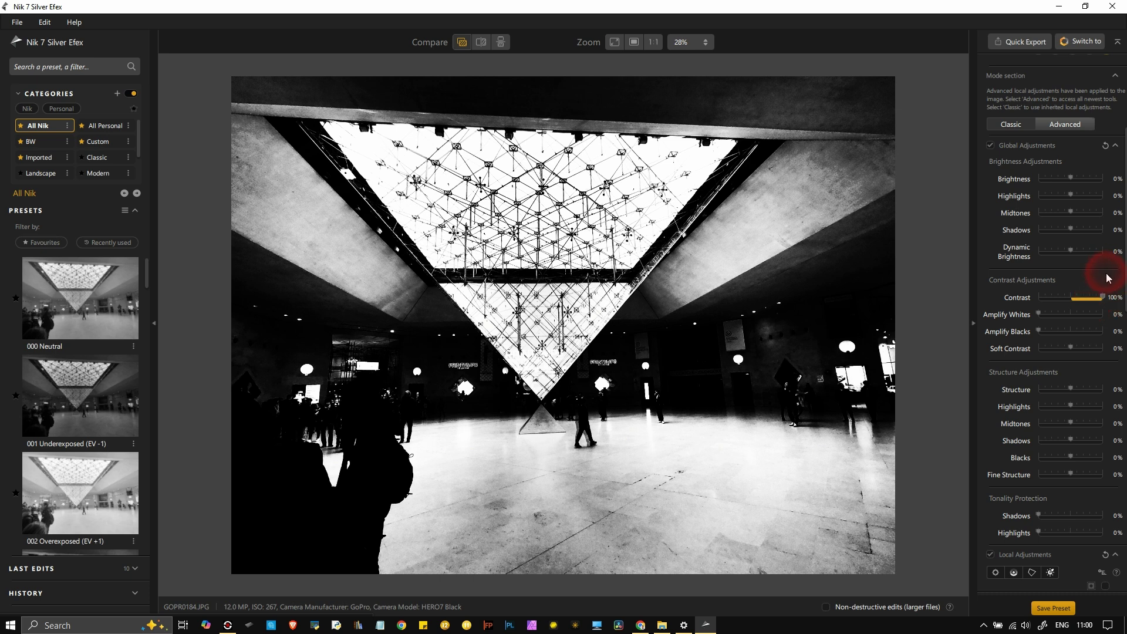
{"action": "left_click", "coordinate": [1106, 146]}
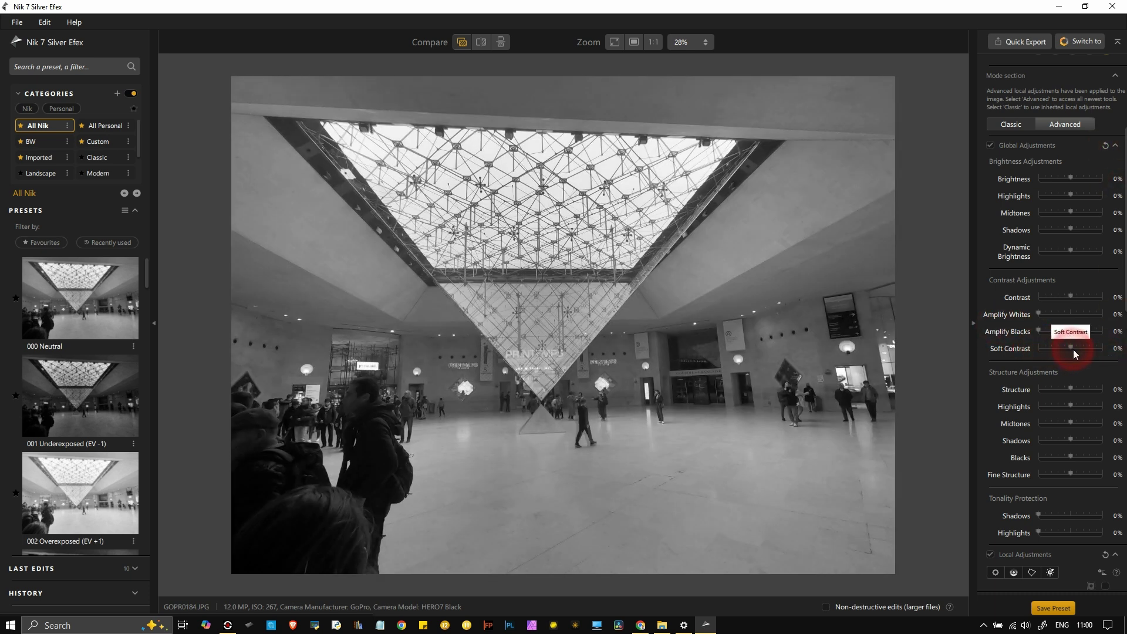
Try Soft Contrast at 100%, inspect the photo's dark storefront area up close, and reset the Global Adjustments
{"action": "left_click_drag", "start_coordinate": [1073, 350], "coordinate": [1108, 366]}
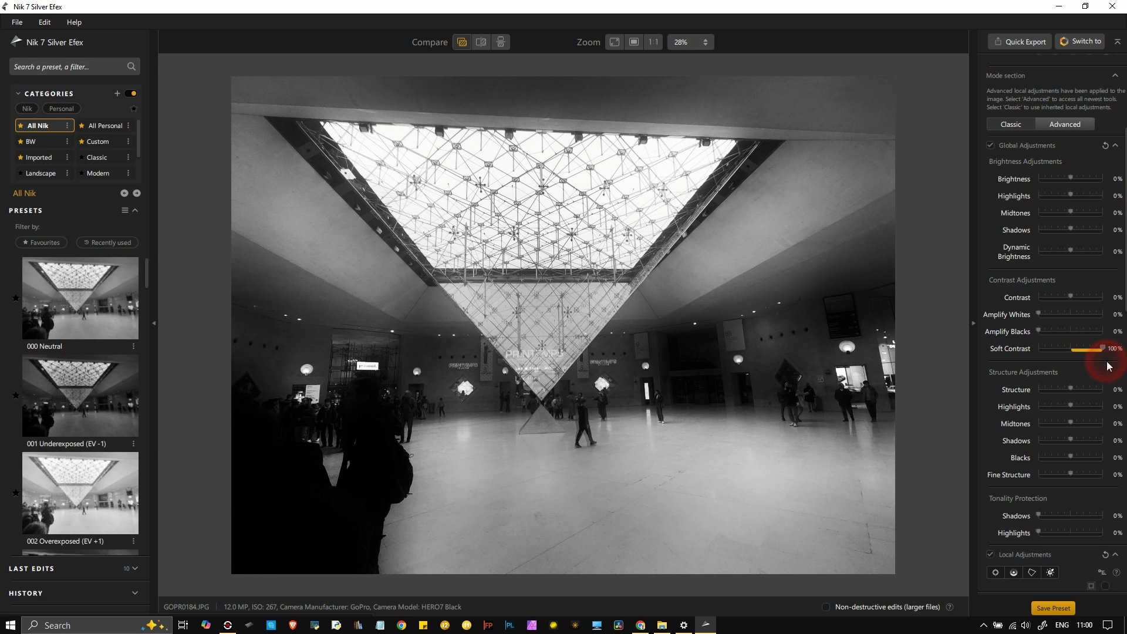
{"action": "scroll", "coordinate": [614, 348], "scroll_direction": "up", "scroll_amount": 3}
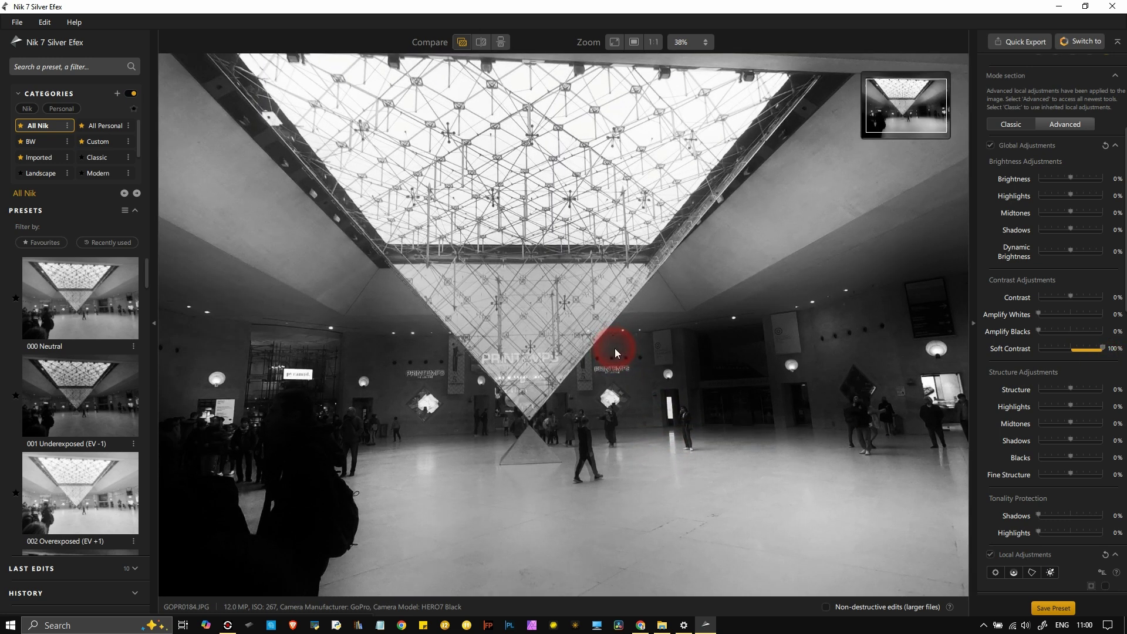
{"action": "scroll", "coordinate": [614, 347], "scroll_direction": "down", "scroll_amount": 1}
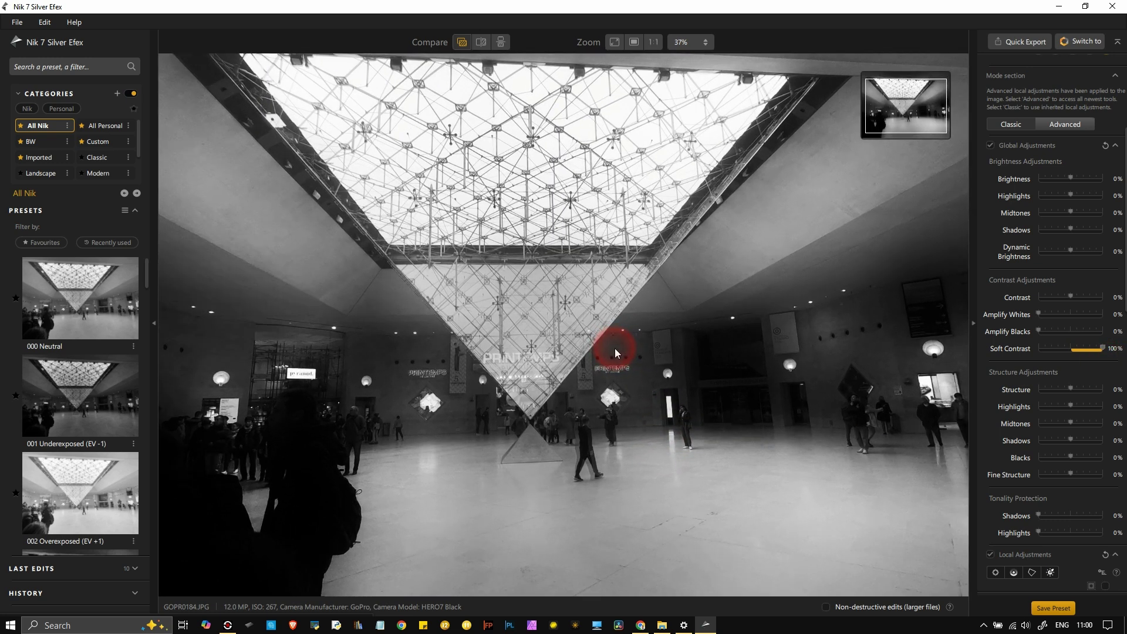
{"action": "scroll", "coordinate": [614, 348], "scroll_direction": "down", "scroll_amount": 3}
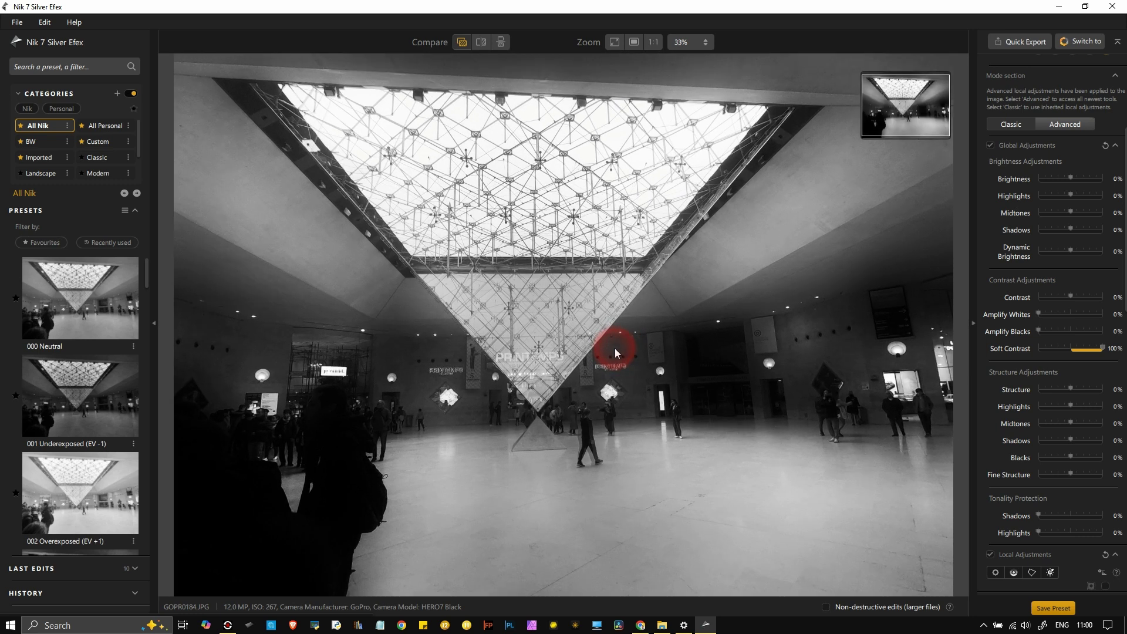
{"action": "scroll", "coordinate": [761, 348], "scroll_direction": "up", "scroll_amount": 3}
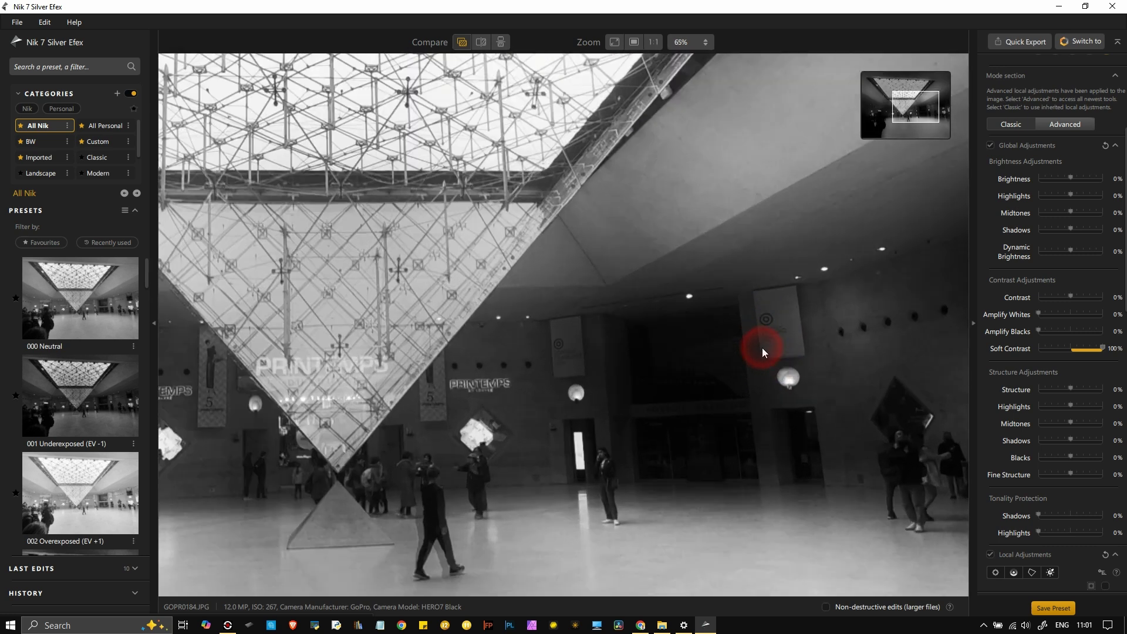
{"action": "scroll", "coordinate": [786, 335], "scroll_direction": "up", "scroll_amount": 3}
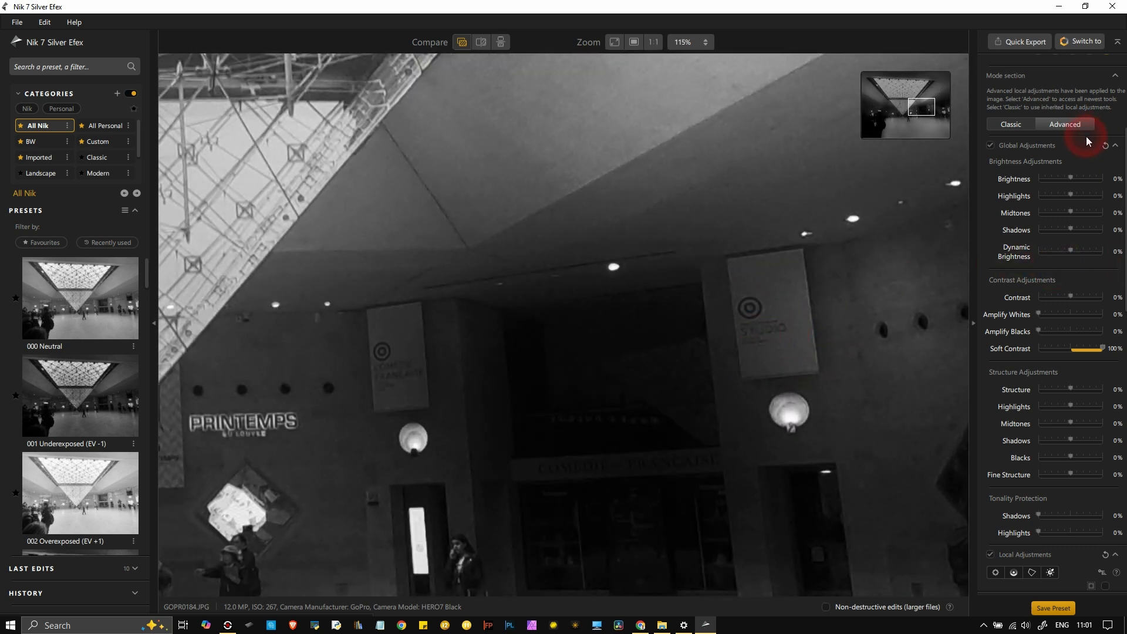
{"action": "left_click", "coordinate": [1105, 145]}
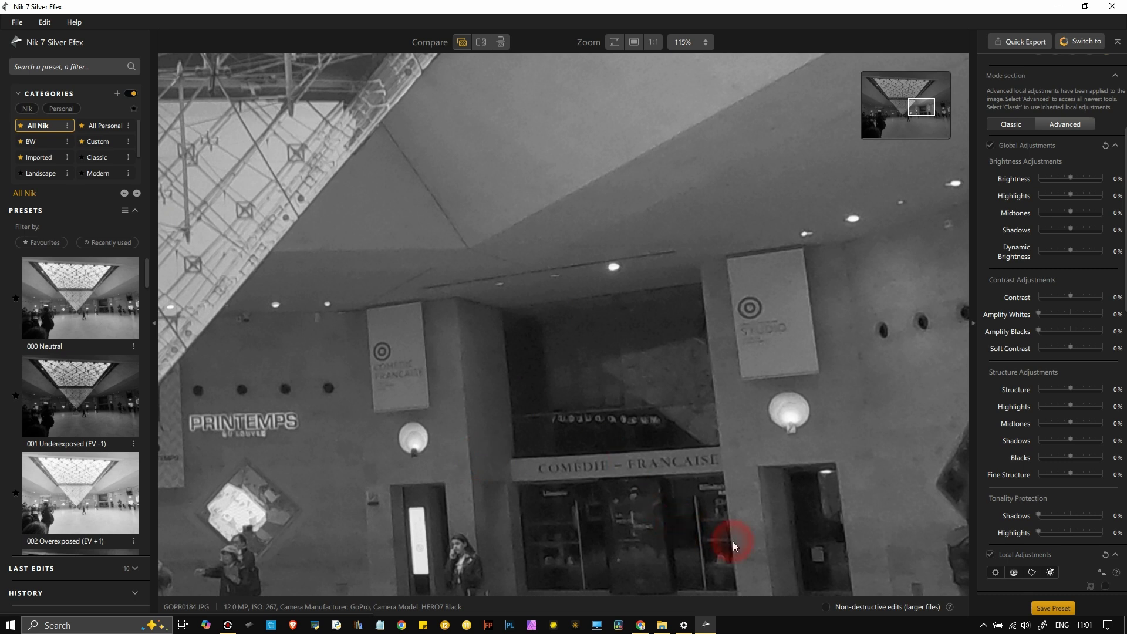
Raise the global Contrast to 100% and lower it to 28%, comparing the histogram and the storefront details
{"action": "scroll", "coordinate": [484, 448], "scroll_direction": "down", "scroll_amount": 3}
{"action": "scroll", "coordinate": [487, 445], "scroll_direction": "up", "scroll_amount": 5}
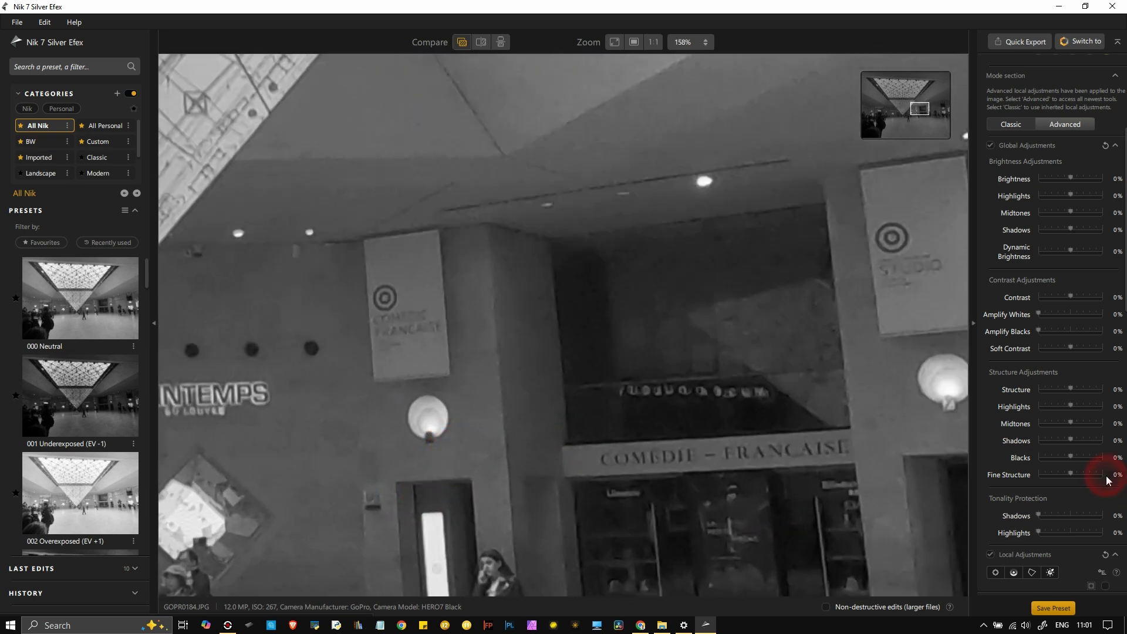
{"action": "left_click_drag", "start_coordinate": [1072, 302], "coordinate": [1103, 314]}
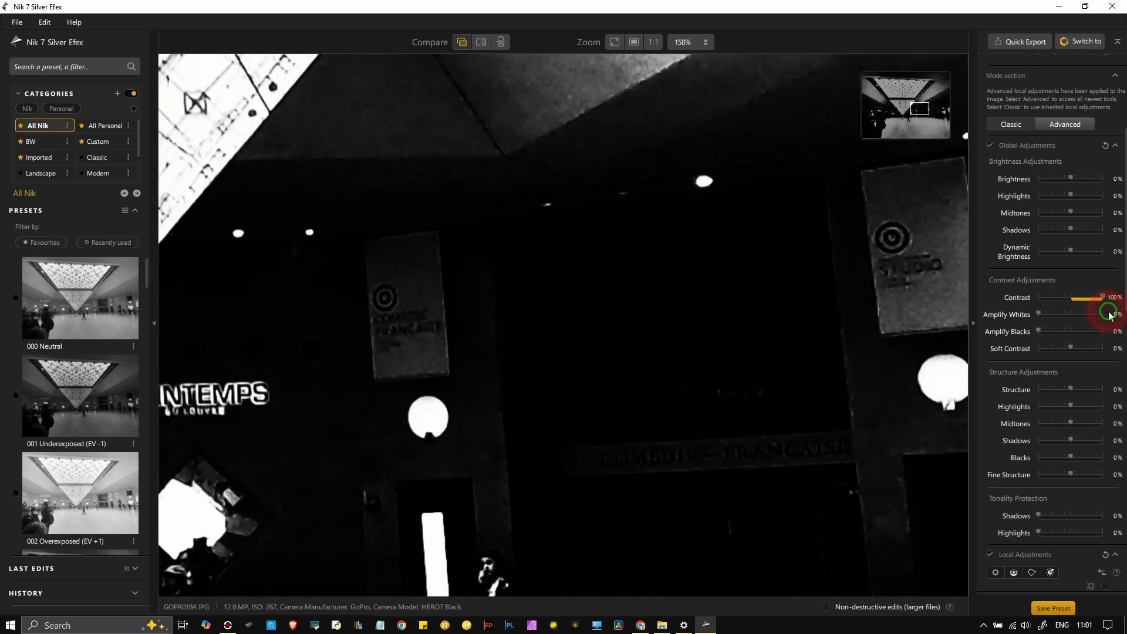
{"action": "scroll", "coordinate": [1080, 234], "scroll_direction": "up", "scroll_amount": 5}
{"action": "scroll", "coordinate": [1081, 234], "scroll_direction": "down", "scroll_amount": 1}
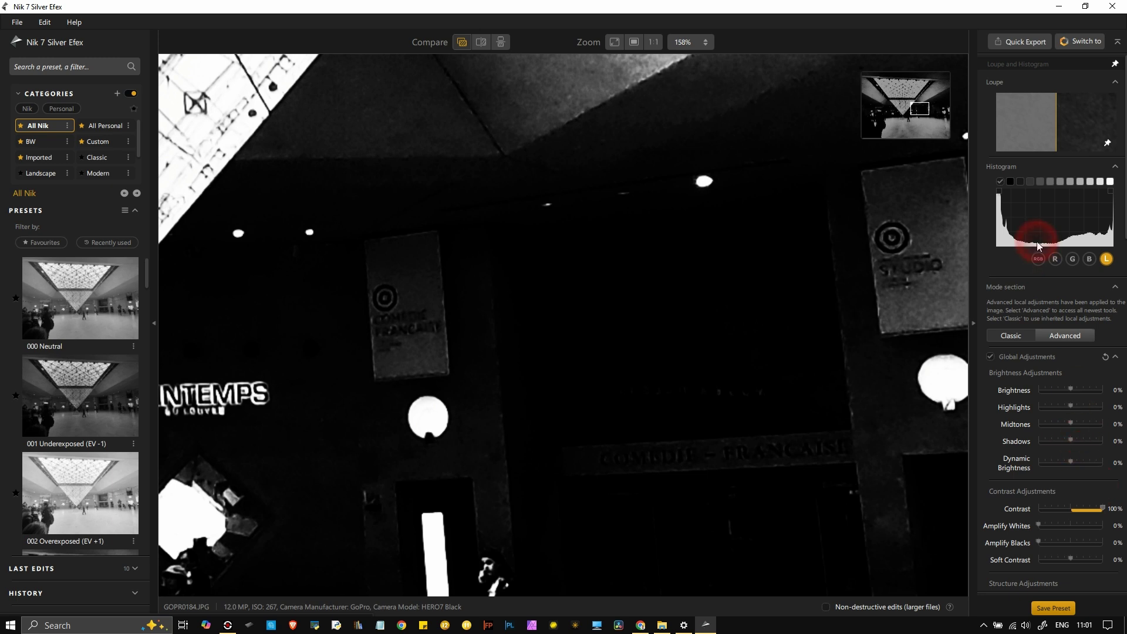
{"action": "left_click_drag", "start_coordinate": [1100, 509], "coordinate": [1081, 514]}
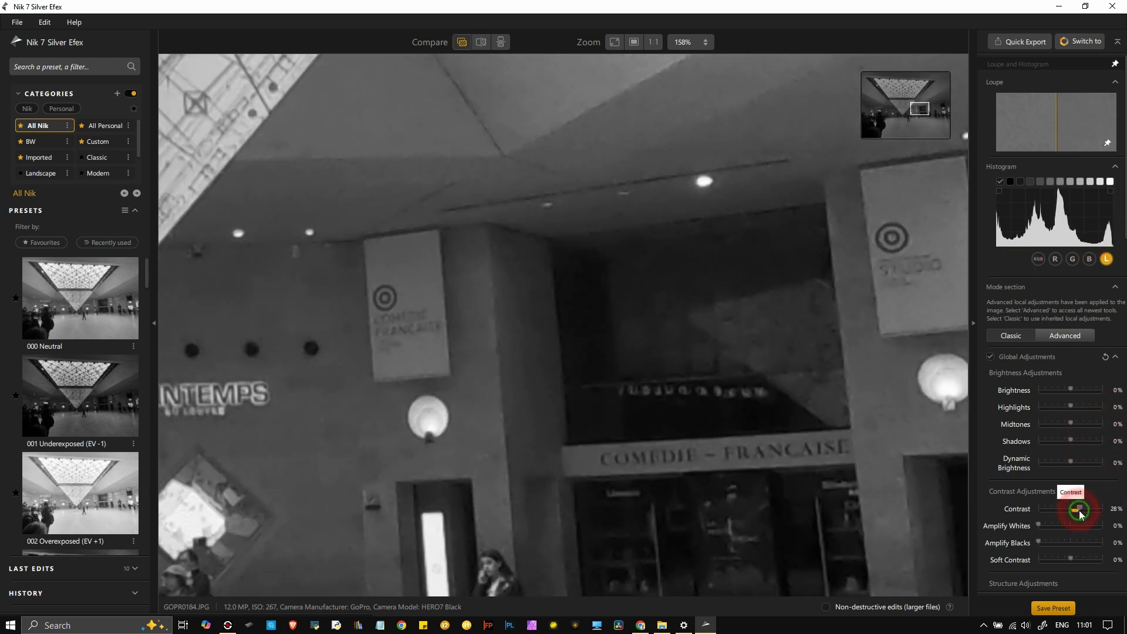
Raise the global Contrast to 100% to examine its effect on the storefront and the histogram
{"action": "scroll", "coordinate": [1080, 510], "scroll_direction": "down", "scroll_amount": 3}
{"action": "scroll", "coordinate": [1079, 422], "scroll_direction": "up", "scroll_amount": 2}
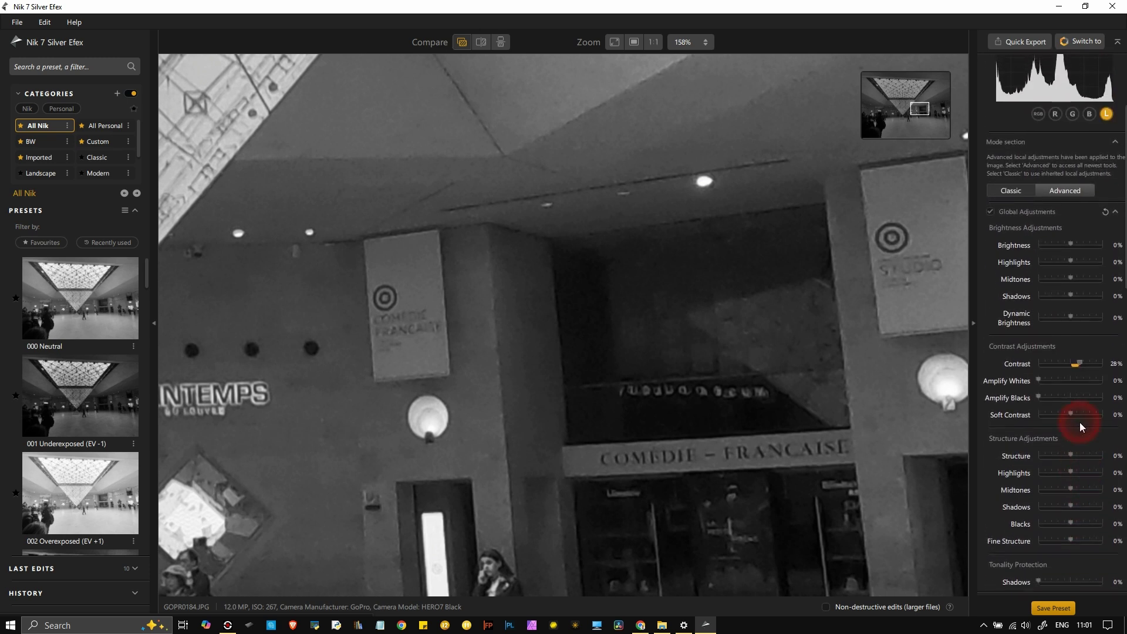
{"action": "left_click_drag", "start_coordinate": [1077, 453], "coordinate": [1105, 468]}
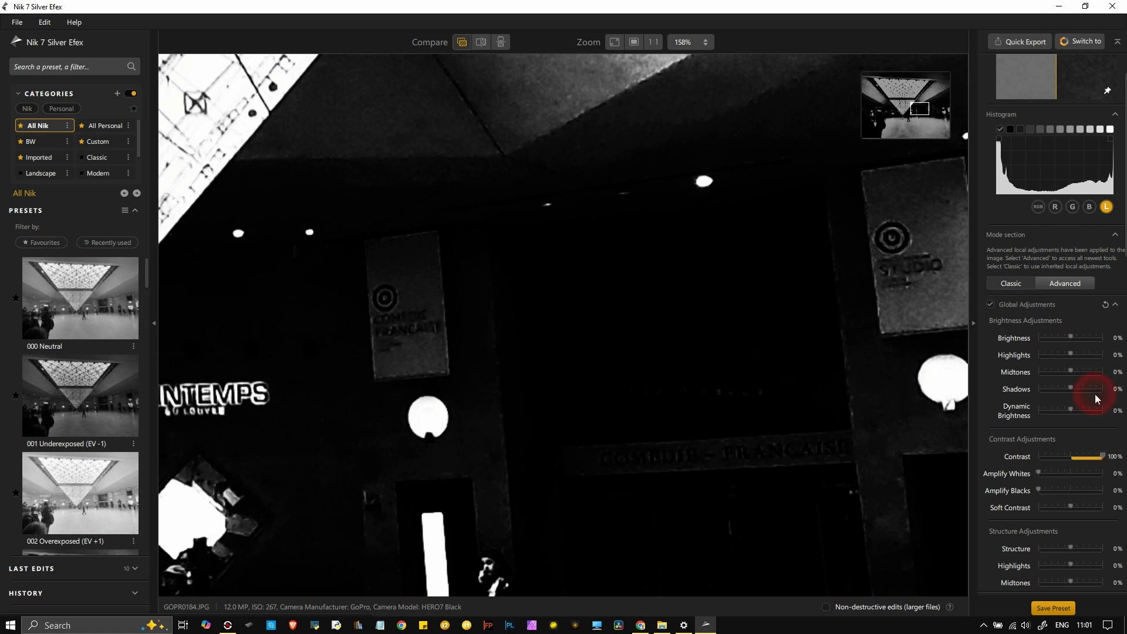
Annotate the screen with white arrows from the wall lamp and the dark storefront to the histogram's two ends, and remove the annotation
{"action": "left_click", "coordinate": [227, 624]}
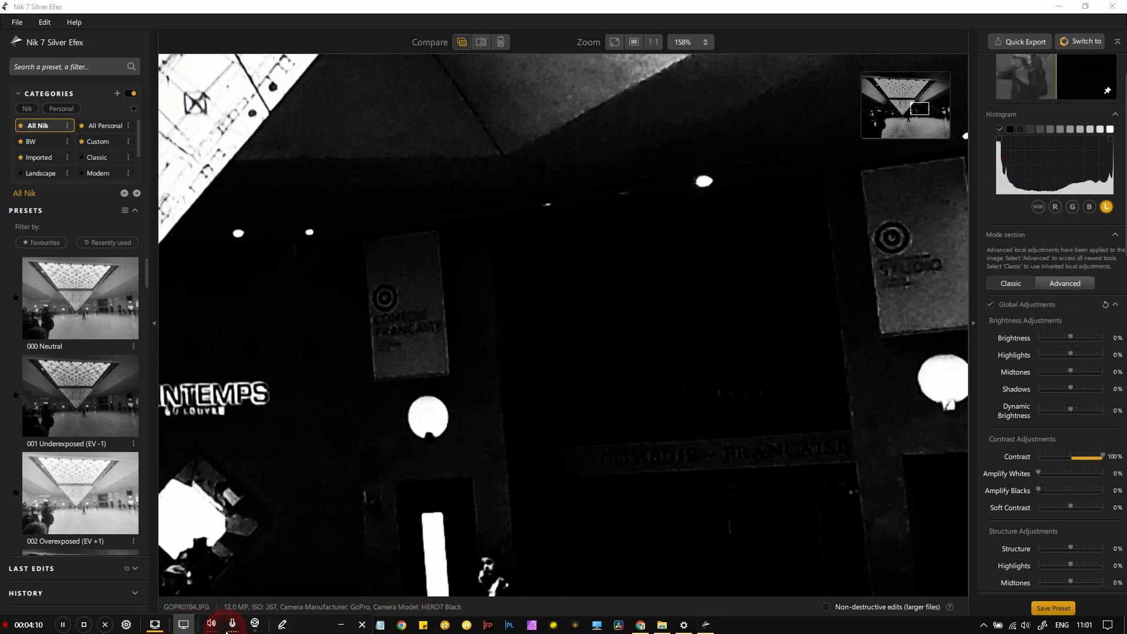
{"action": "left_click", "coordinate": [282, 626]}
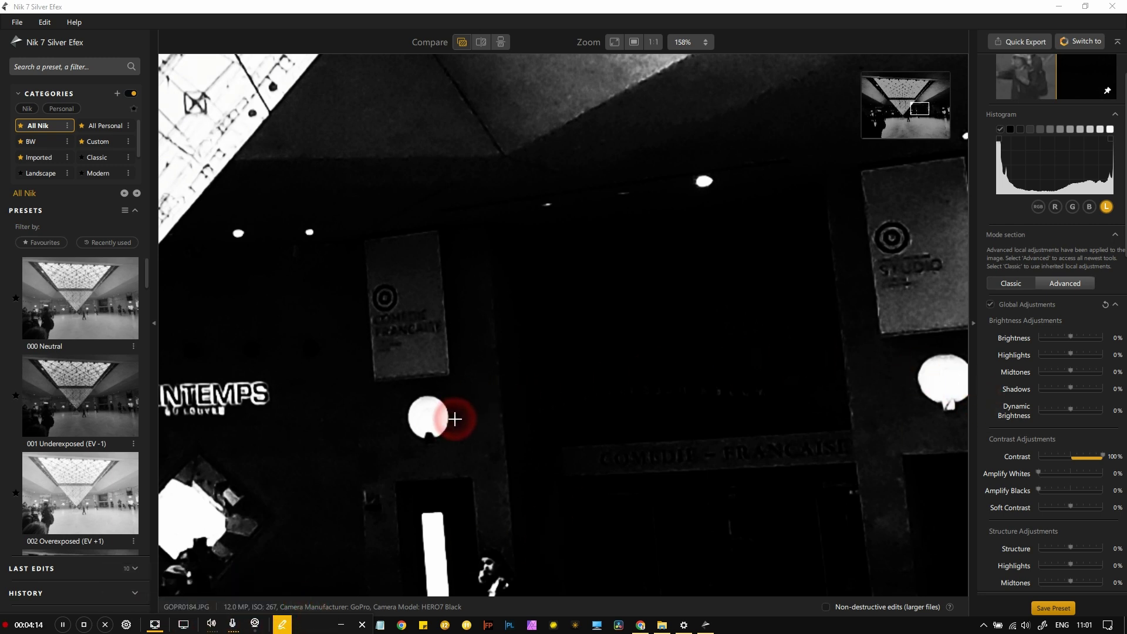
{"action": "mouse_move", "coordinate": [433, 418]}
{"action": "left_mouse_down"}
{"action": "mouse_move", "coordinate": [910, 347]}
{"action": "mouse_move", "coordinate": [1115, 246]}
{"action": "mouse_move", "coordinate": [1113, 191]}
{"action": "left_mouse_up"}
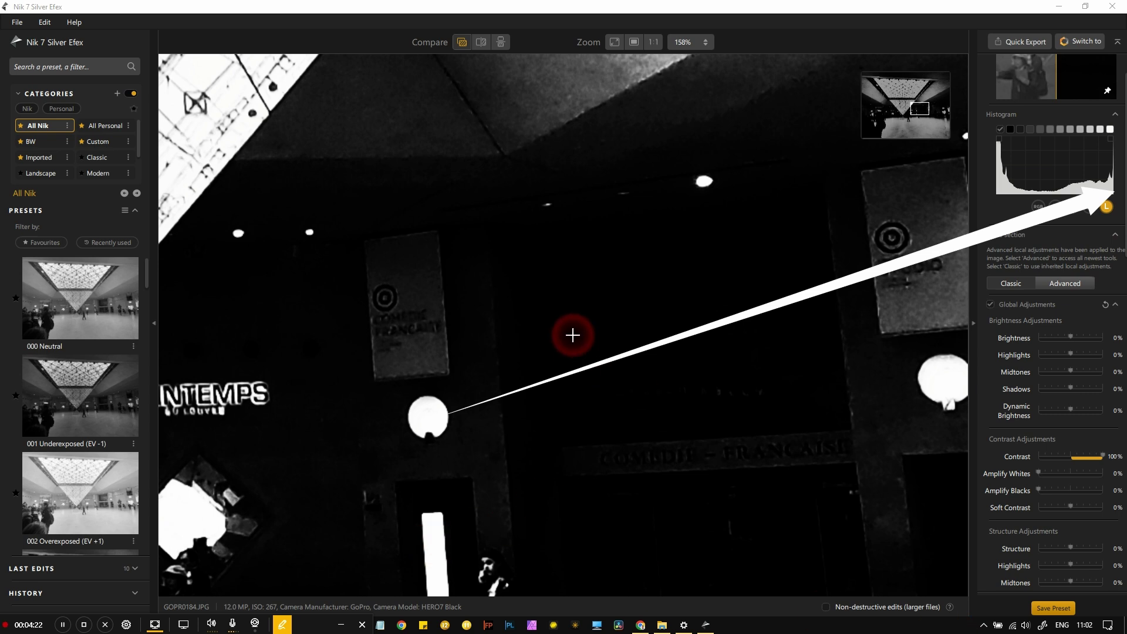
{"action": "left_click_drag", "start_coordinate": [511, 293], "coordinate": [1000, 177]}
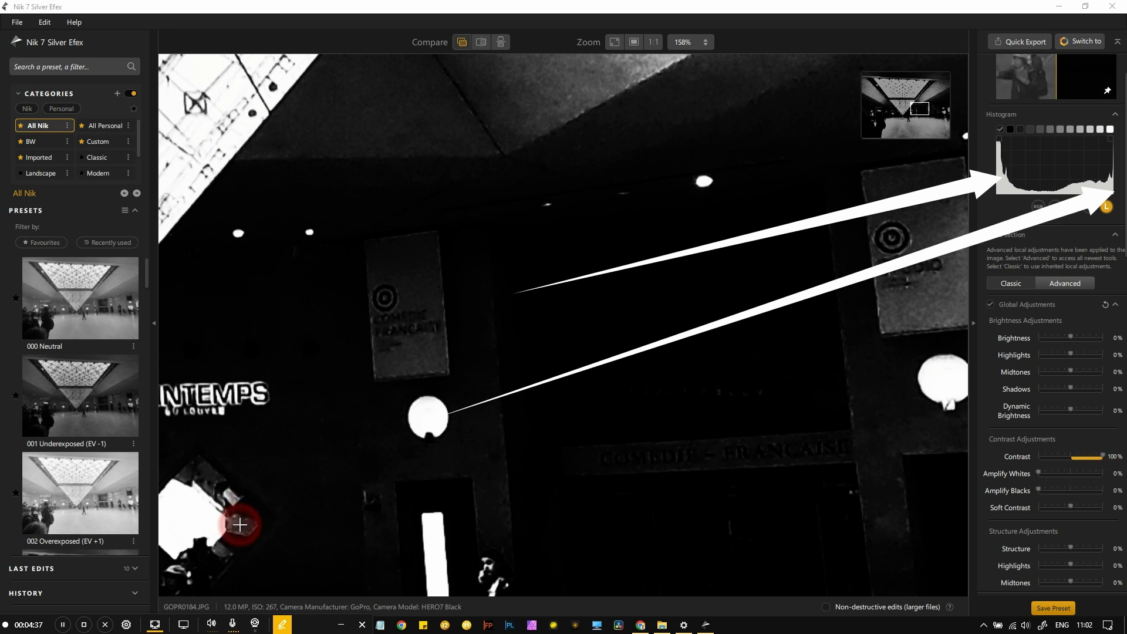
{"action": "left_click", "coordinate": [276, 622]}
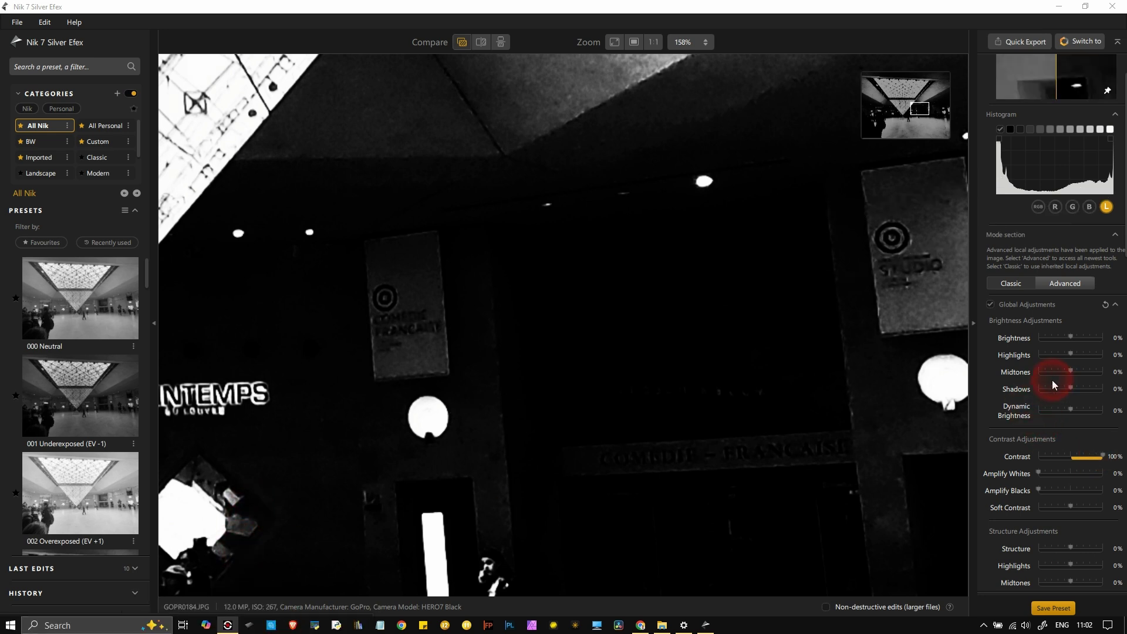
Reset the Global Adjustments and raise Soft Contrast to 100%, viewing slightly more of the storefront
{"action": "left_click", "coordinate": [1105, 304]}
{"action": "left_click_drag", "start_coordinate": [1069, 507], "coordinate": [1107, 520]}
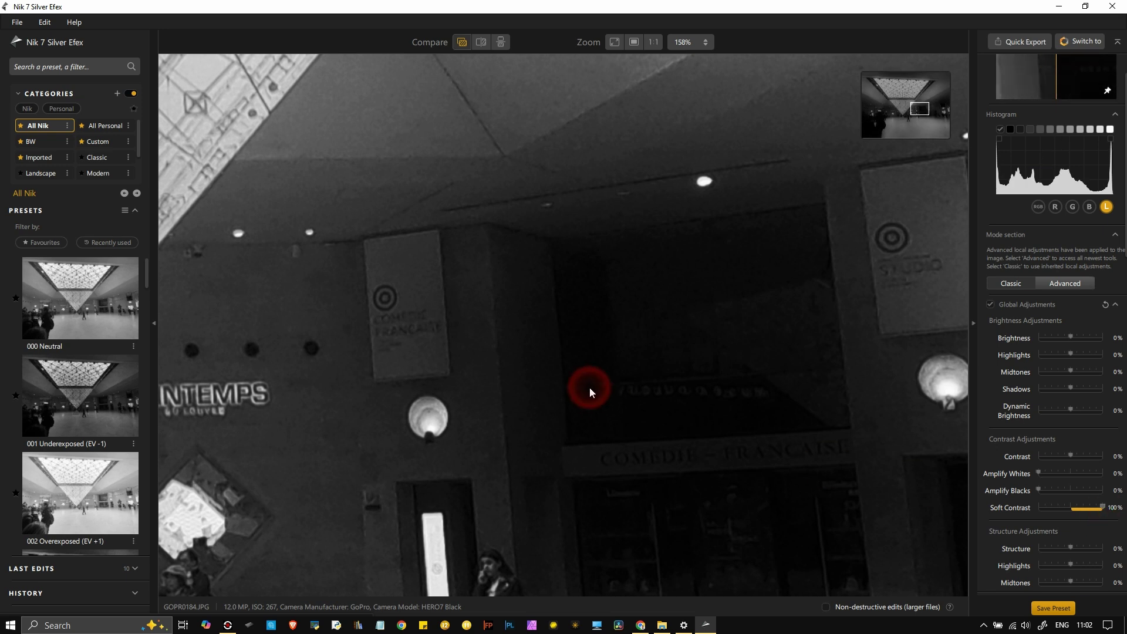
{"action": "scroll", "coordinate": [589, 386], "scroll_direction": "down", "scroll_amount": 1}
Try a white annotation arrow from the wall lamp beside the STUDIO sign to the histogram's bright end, and undo it
{"action": "mouse_move", "coordinate": [156, 617]}
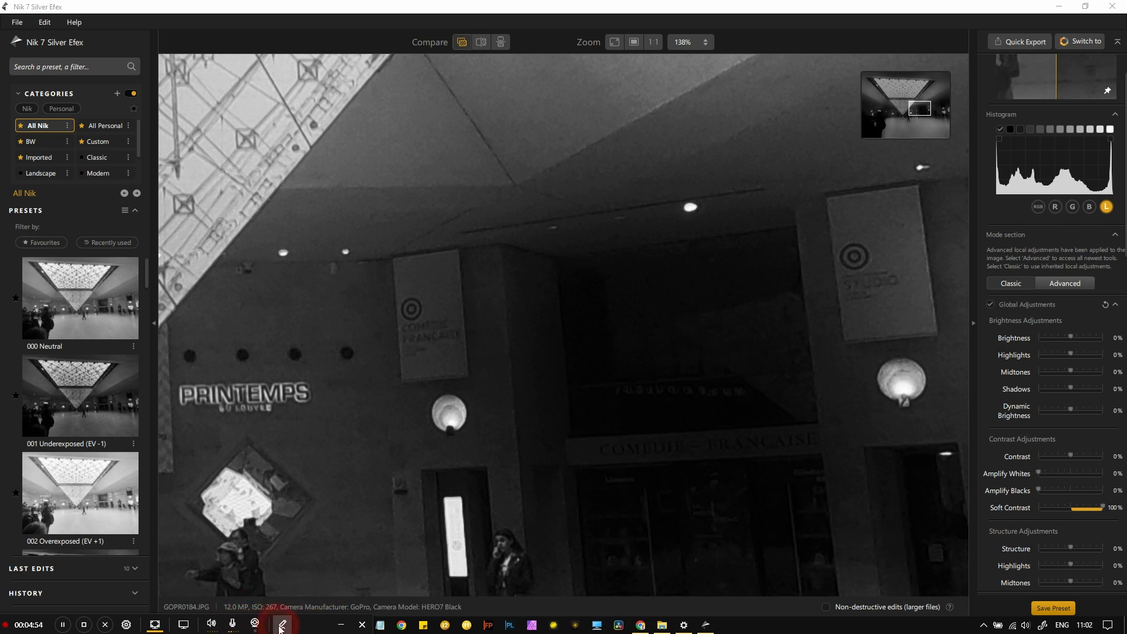
{"action": "left_click", "coordinate": [282, 624]}
{"action": "left_click", "coordinate": [170, 604]}
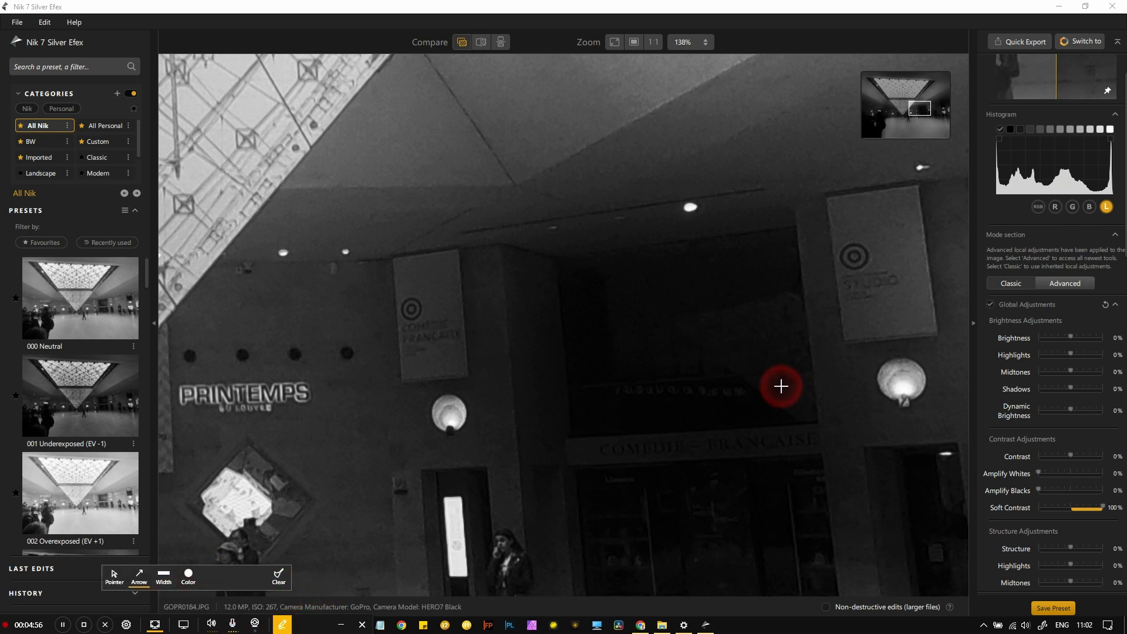
{"action": "left_click_drag", "start_coordinate": [325, 478], "coordinate": [244, 493]}
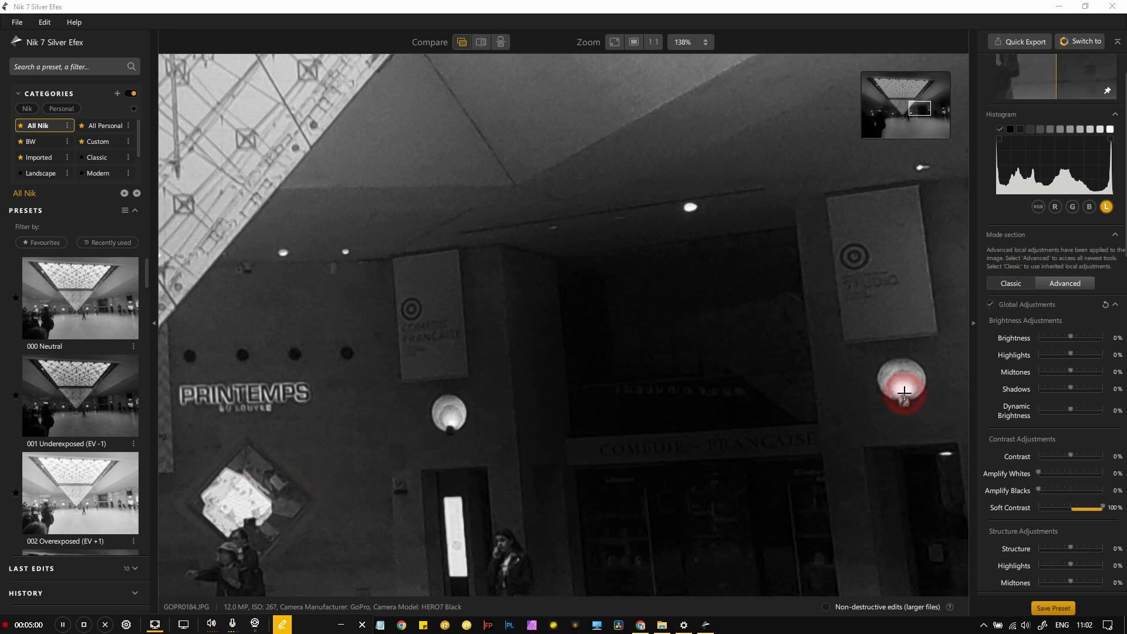
{"action": "mouse_move", "coordinate": [901, 385]}
{"action": "left_mouse_down"}
{"action": "mouse_move", "coordinate": [1074, 273]}
{"action": "mouse_move", "coordinate": [1110, 191]}
{"action": "left_mouse_up"}
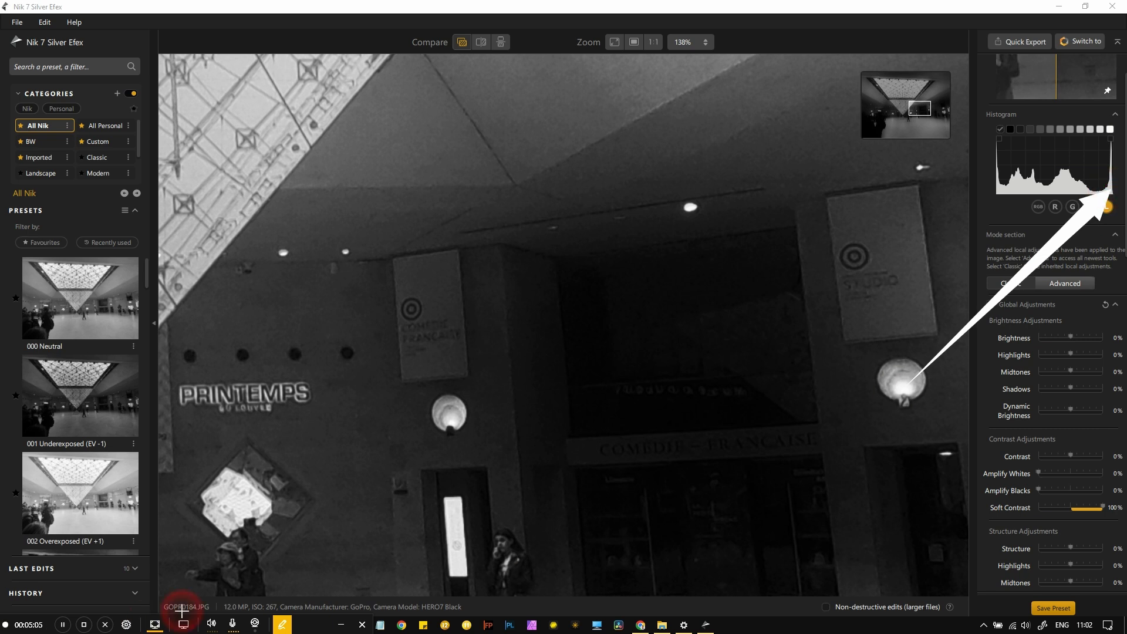
{"action": "mouse_move", "coordinate": [281, 622]}
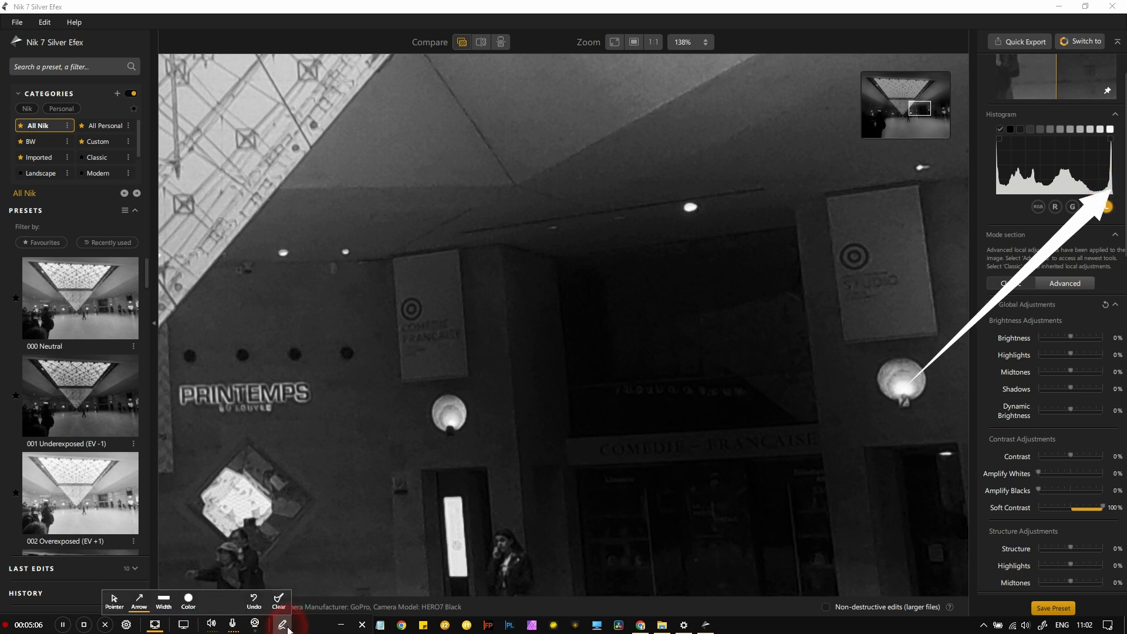
{"action": "left_click", "coordinate": [253, 599]}
Draw four yellow annotation arrows linking the lamp, dark storefront, shaded ceiling and brighter ceiling to their histogram tones, and remove them
{"action": "left_click", "coordinate": [189, 598]}
{"action": "left_click", "coordinate": [238, 602]}
{"action": "mouse_move", "coordinate": [908, 385]}
{"action": "left_mouse_down"}
{"action": "mouse_move", "coordinate": [901, 378]}
{"action": "mouse_move", "coordinate": [1110, 194]}
{"action": "left_mouse_up"}
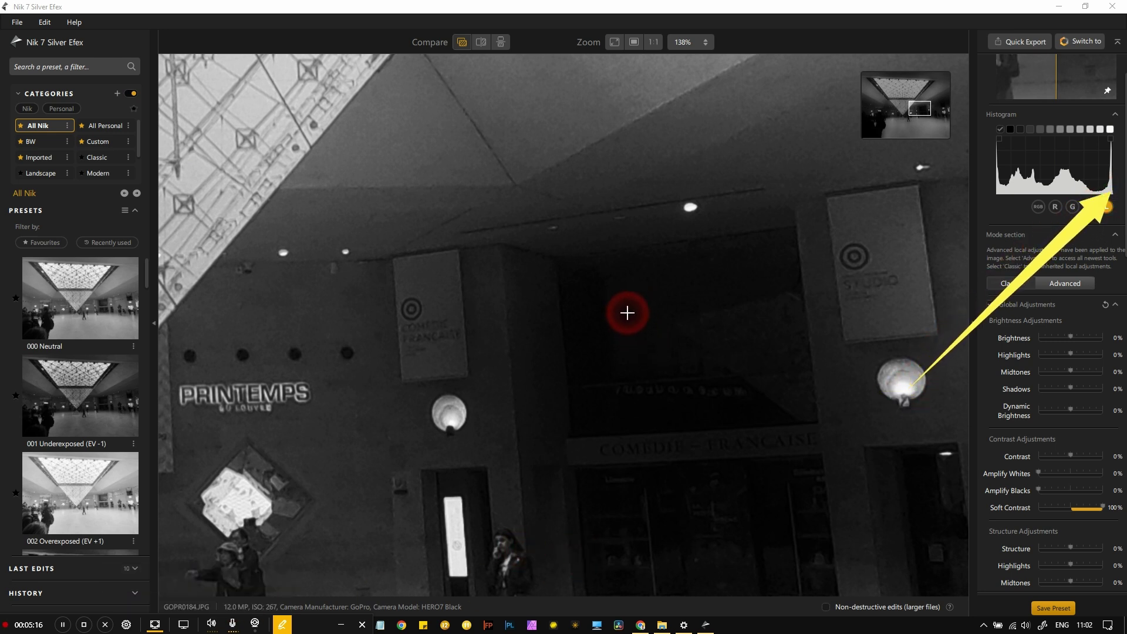
{"action": "mouse_move", "coordinate": [607, 319]}
{"action": "left_mouse_down"}
{"action": "mouse_move", "coordinate": [794, 256]}
{"action": "mouse_move", "coordinate": [974, 176]}
{"action": "mouse_move", "coordinate": [1007, 182]}
{"action": "left_mouse_up"}
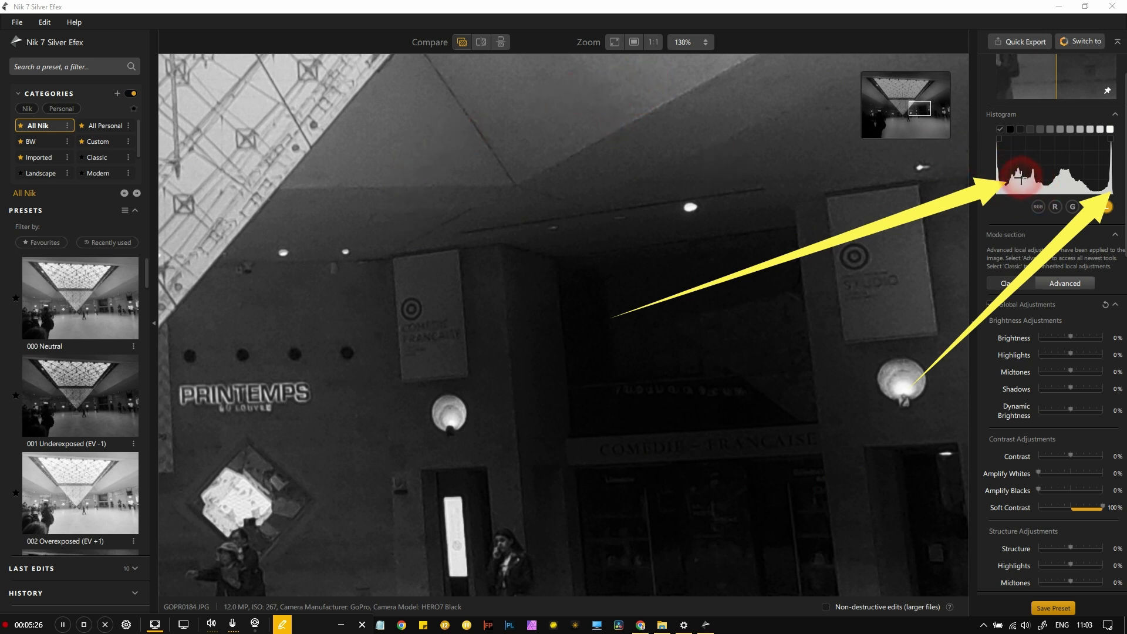
{"action": "mouse_move", "coordinate": [601, 192]}
{"action": "left_mouse_down"}
{"action": "mouse_move", "coordinate": [936, 161]}
{"action": "mouse_move", "coordinate": [1027, 170]}
{"action": "left_mouse_up"}
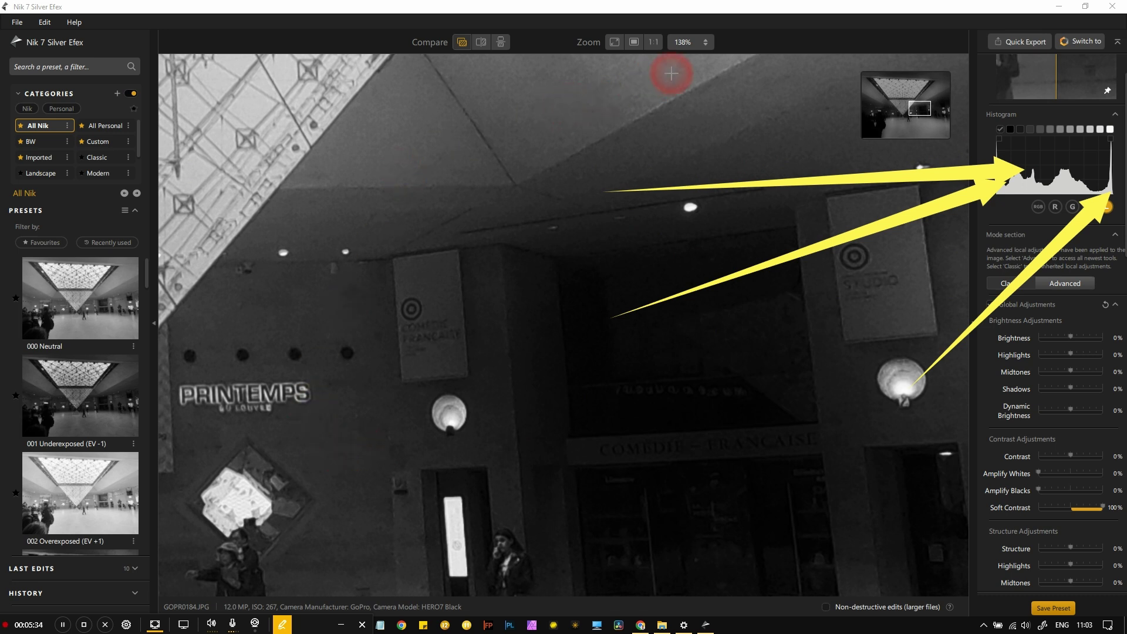
{"action": "left_click_drag", "start_coordinate": [670, 78], "coordinate": [1079, 171]}
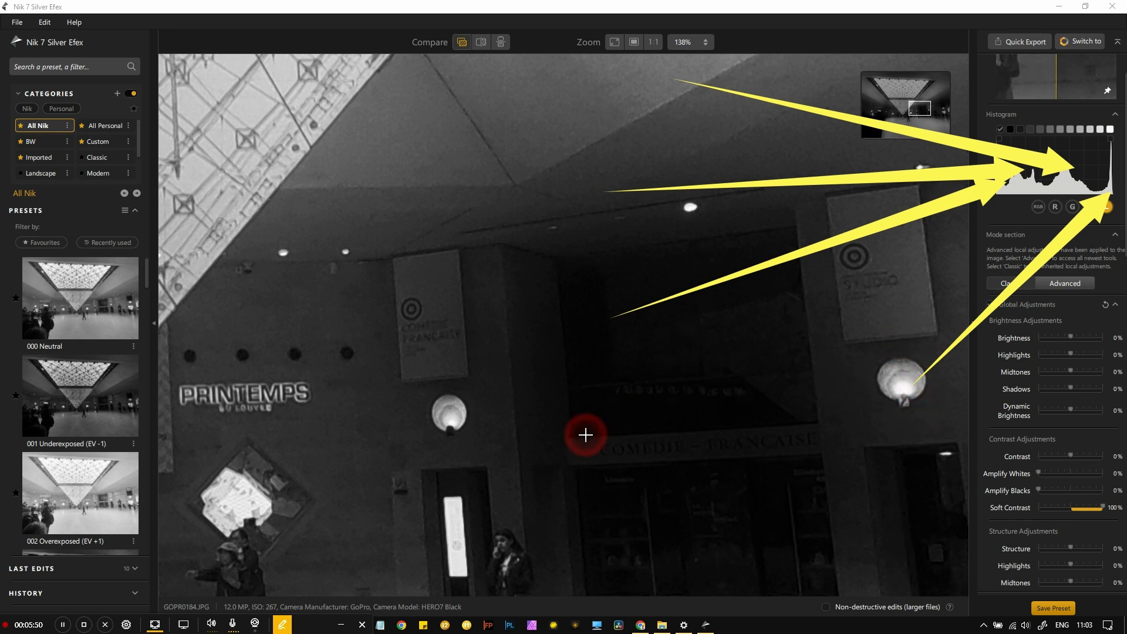
{"action": "left_click", "coordinate": [283, 624]}
Examine the whole photo at 31% with Soft Contrast at 100%, keeping the Global Adjustments expanded
{"action": "scroll", "coordinate": [476, 378], "scroll_direction": "down", "scroll_amount": 1}
{"action": "scroll", "coordinate": [476, 380], "scroll_direction": "down", "scroll_amount": 10}
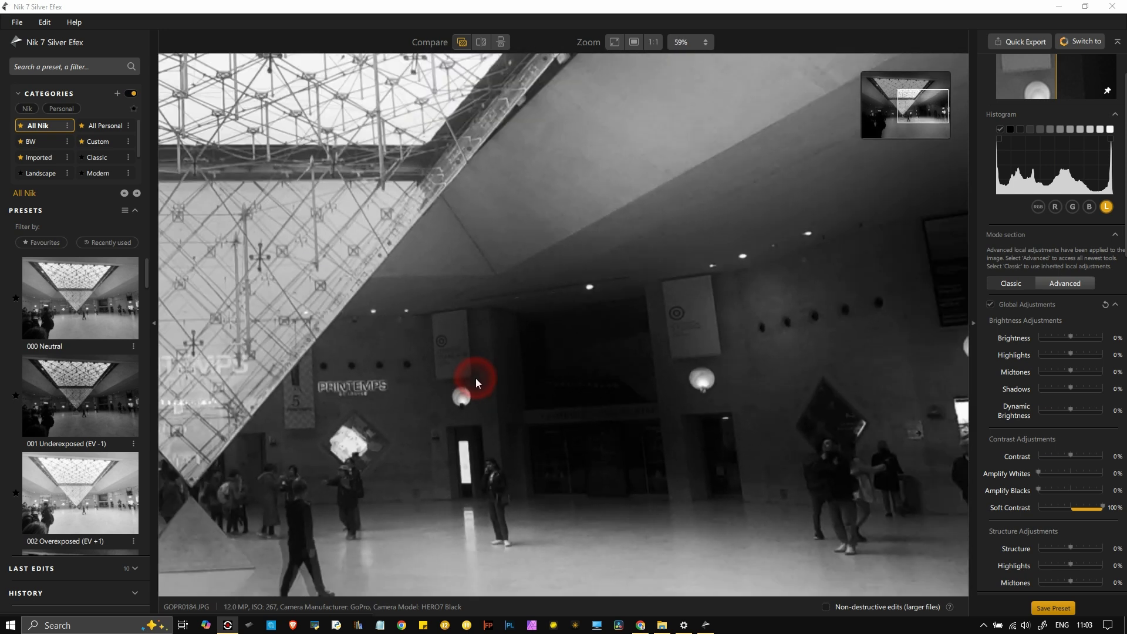
{"action": "scroll", "coordinate": [476, 378], "scroll_direction": "down", "scroll_amount": 1}
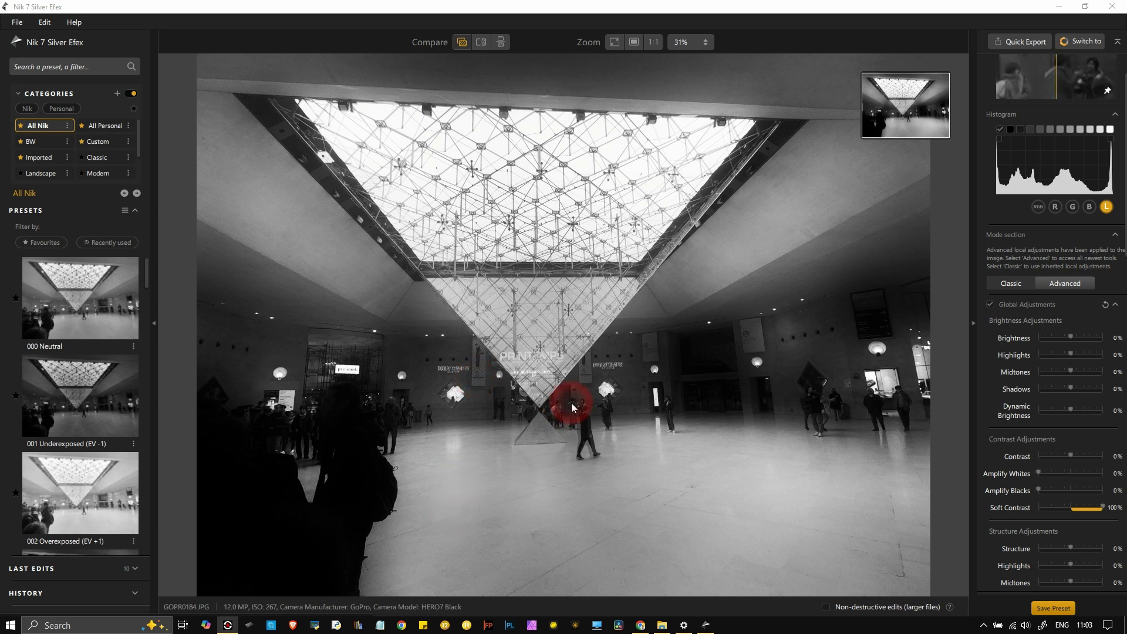
{"action": "left_click", "coordinate": [1107, 312]}
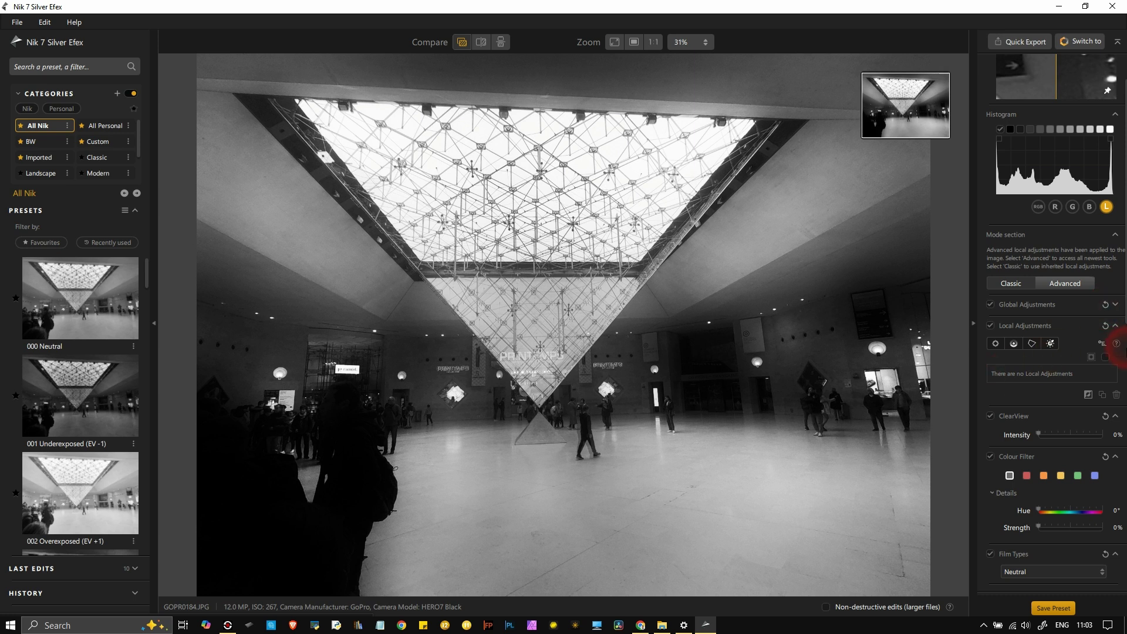
{"action": "left_click", "coordinate": [1078, 310]}
{"action": "scroll", "coordinate": [1099, 306], "scroll_direction": "down", "scroll_amount": 3}
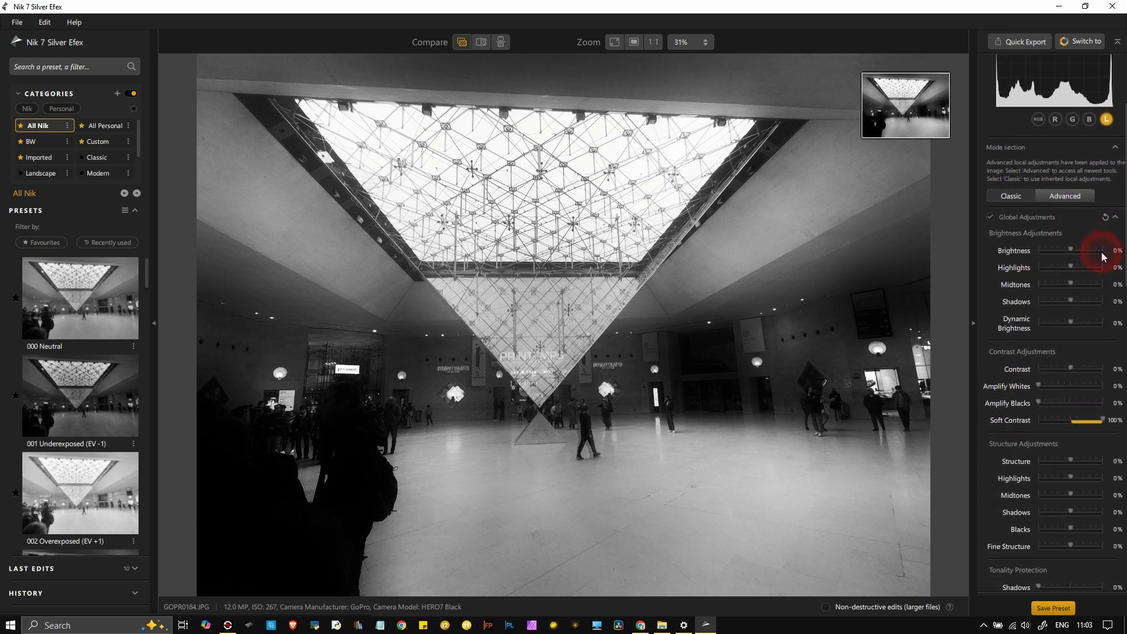
Reset the Global Adjustments, and set Contrast to 8% and Soft Contrast to 2%
{"action": "left_click", "coordinate": [1104, 192]}
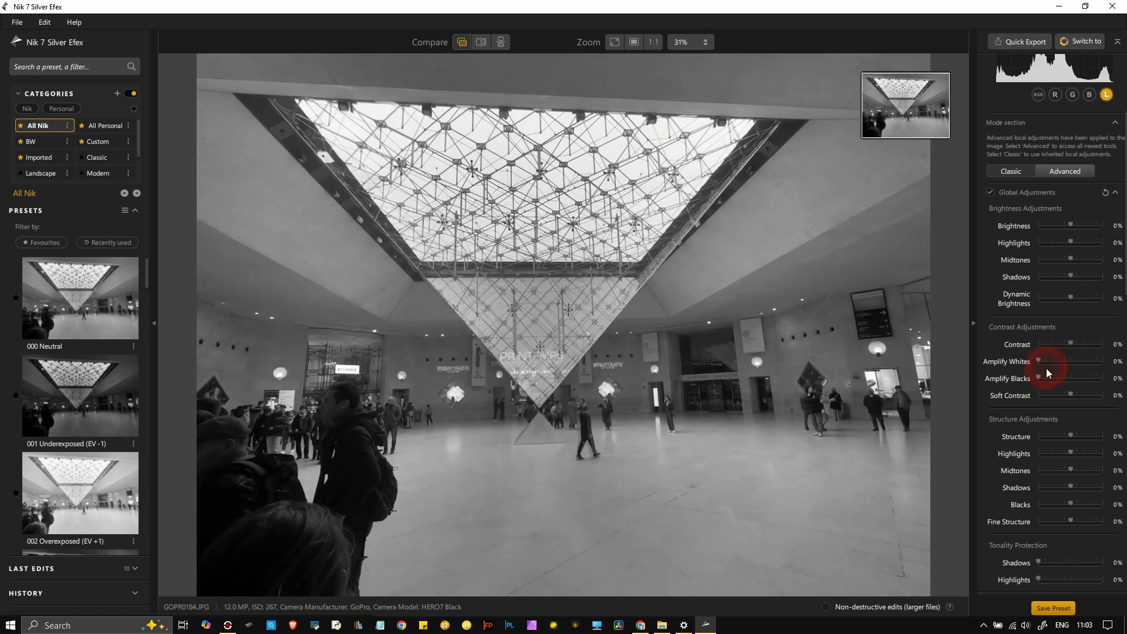
{"action": "mouse_move", "coordinate": [1073, 346]}
{"action": "left_mouse_down"}
{"action": "mouse_move", "coordinate": [1114, 352]}
{"action": "mouse_move", "coordinate": [1073, 345]}
{"action": "left_mouse_up"}
{"action": "left_click_drag", "start_coordinate": [1075, 399], "coordinate": [1104, 390]}
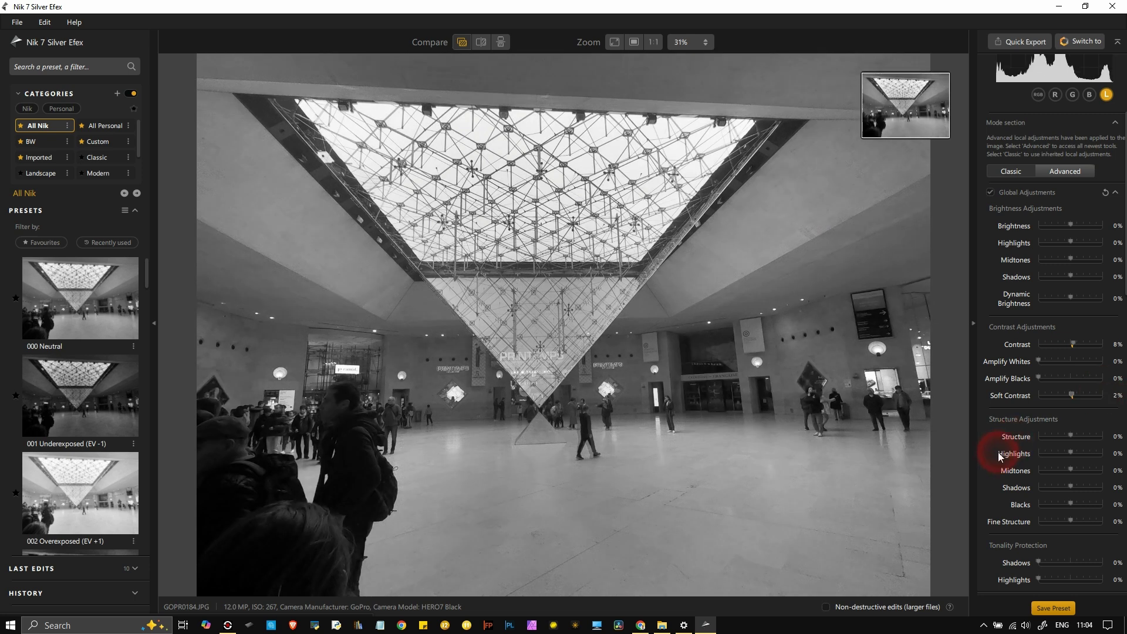
Shape an S-curve in Levels & Curves with a raised highlight point, a lowered shadow point and two midtone points
{"action": "scroll", "coordinate": [998, 452], "scroll_direction": "down", "scroll_amount": 15}
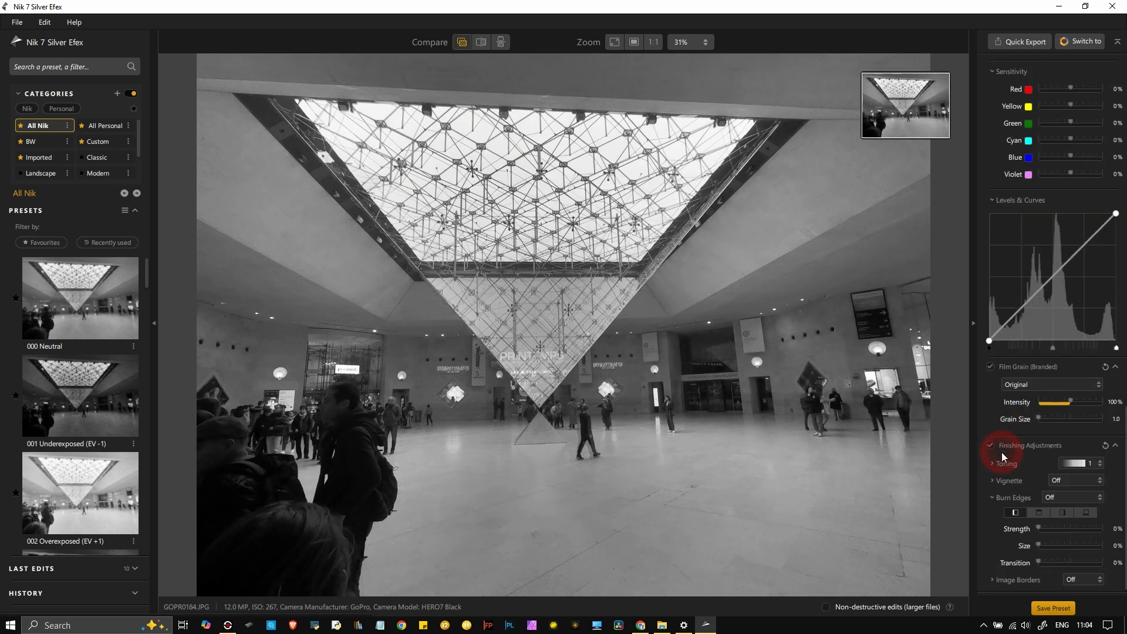
{"action": "scroll", "coordinate": [1001, 452], "scroll_direction": "up", "scroll_amount": 3}
{"action": "left_click", "coordinate": [1093, 379]}
{"action": "left_click_drag", "start_coordinate": [1093, 390], "coordinate": [1086, 380]}
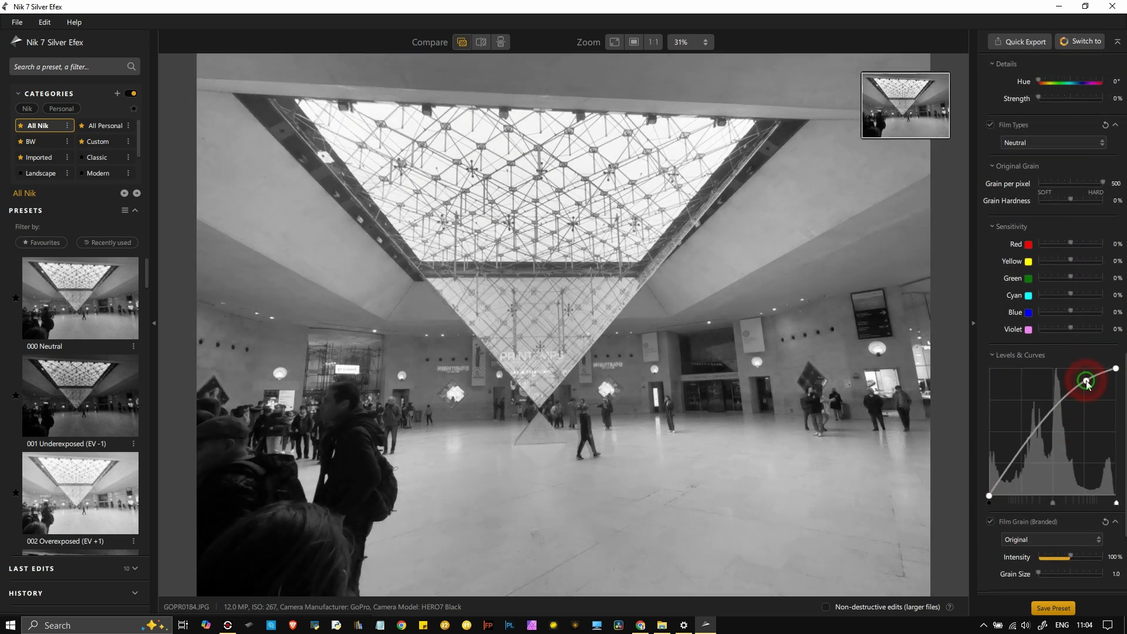
{"action": "left_click_drag", "start_coordinate": [1036, 435], "coordinate": [1023, 478]}
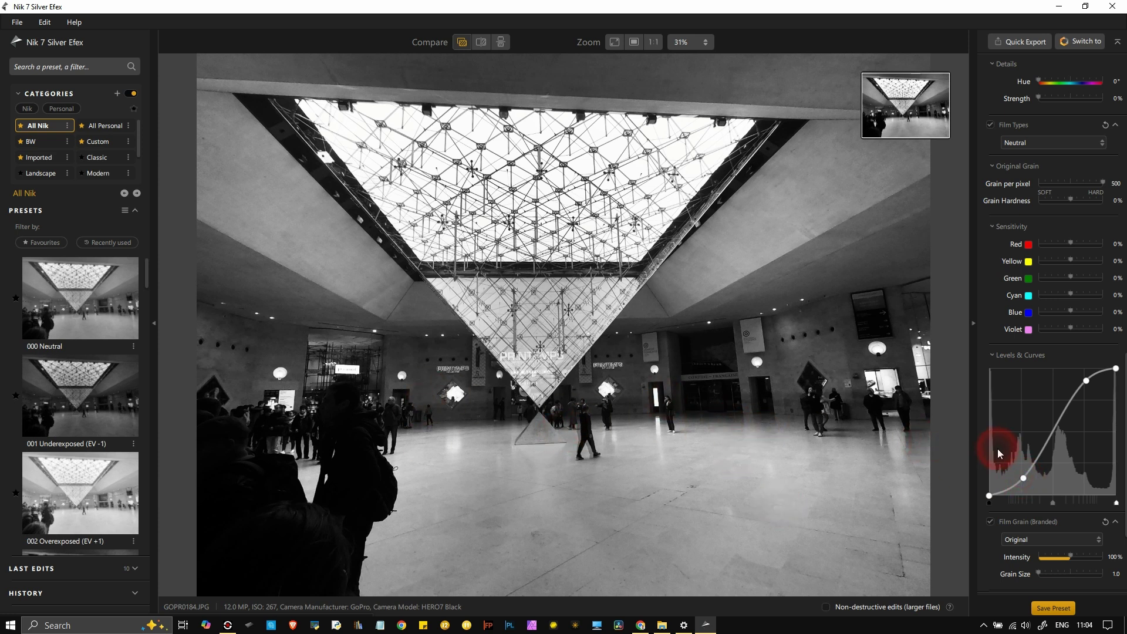
{"action": "mouse_move", "coordinate": [1041, 452]}
{"action": "left_mouse_down"}
{"action": "mouse_move", "coordinate": [1035, 442]}
{"action": "mouse_move", "coordinate": [1040, 449]}
{"action": "left_mouse_up"}
{"action": "left_click", "coordinate": [1061, 408]}
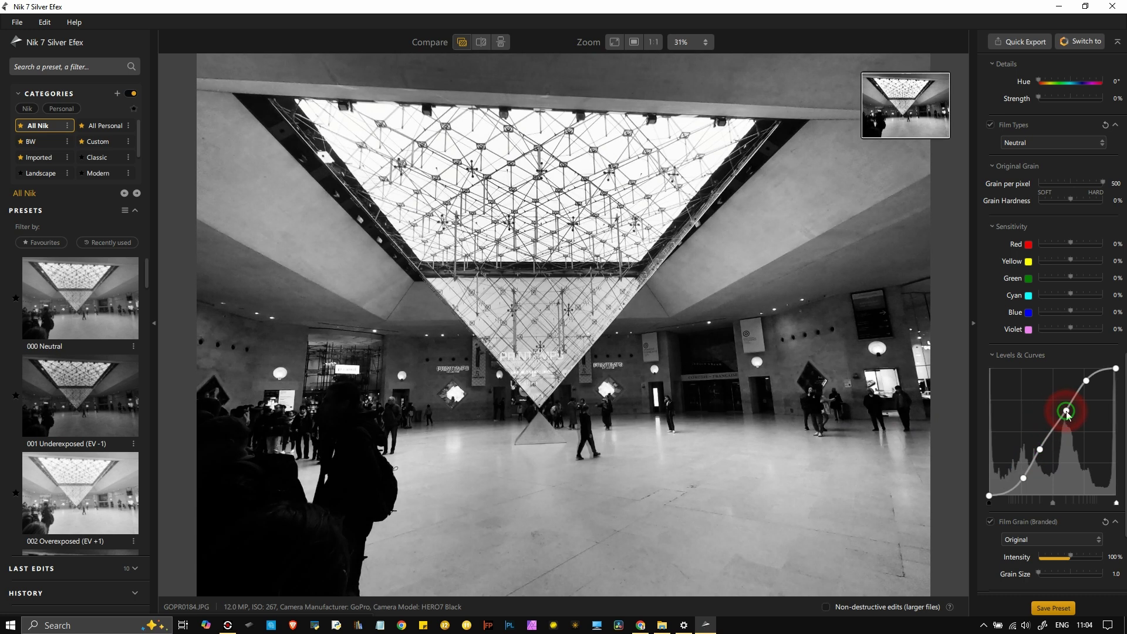
Compare the main histogram with the tone curve, and reset the Global Adjustments
{"action": "scroll", "coordinate": [994, 318], "scroll_direction": "up", "scroll_amount": 10}
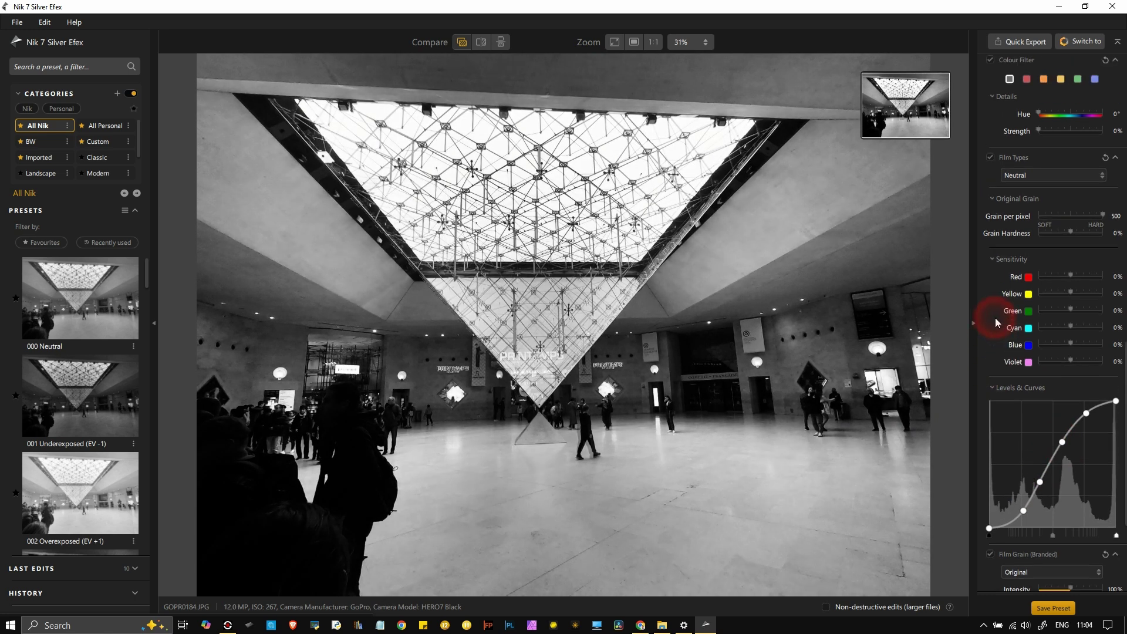
{"action": "scroll", "coordinate": [995, 318], "scroll_direction": "up", "scroll_amount": 3}
{"action": "scroll", "coordinate": [1023, 269], "scroll_direction": "down", "scroll_amount": 15}
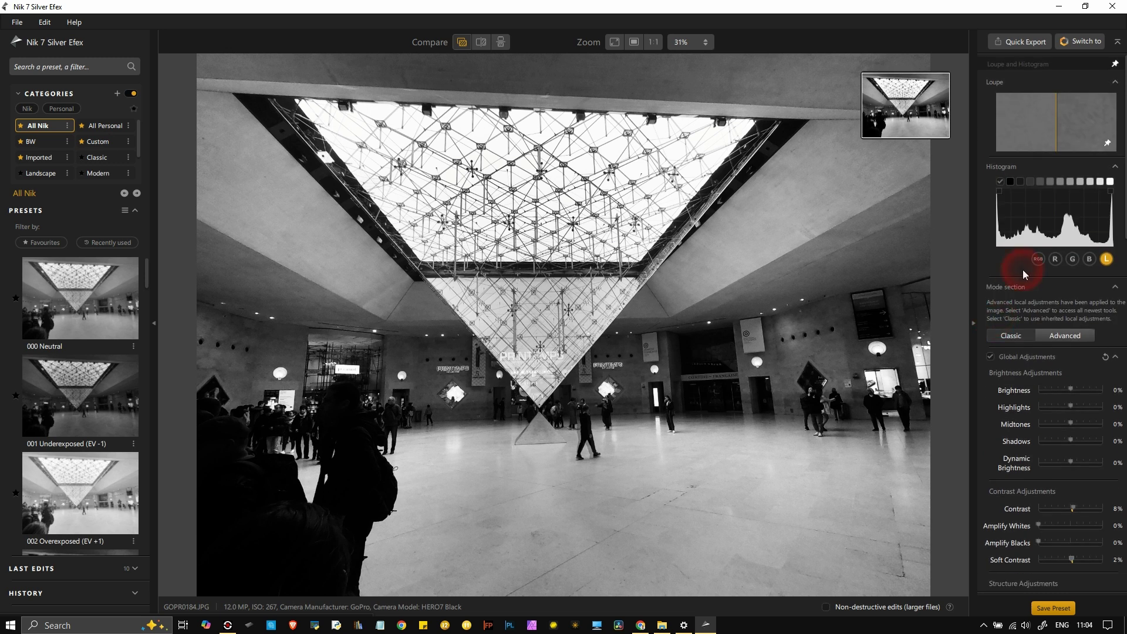
{"action": "scroll", "coordinate": [1040, 287], "scroll_direction": "down", "scroll_amount": 3}
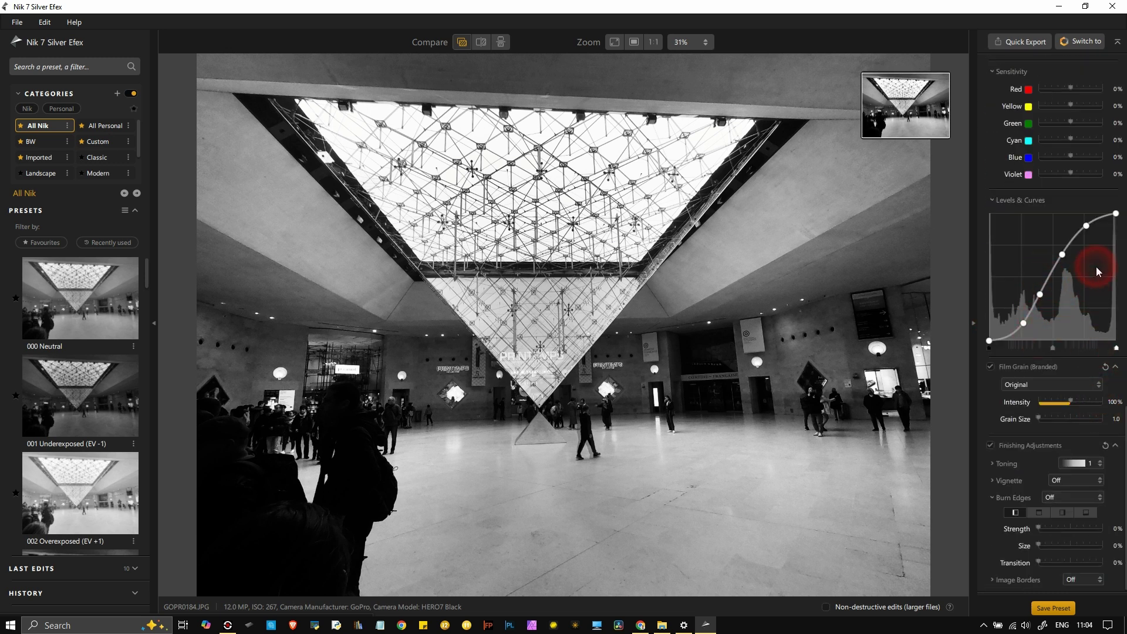
{"action": "scroll", "coordinate": [1096, 267], "scroll_direction": "up", "scroll_amount": 6}
{"action": "scroll", "coordinate": [1096, 270], "scroll_direction": "up", "scroll_amount": 10}
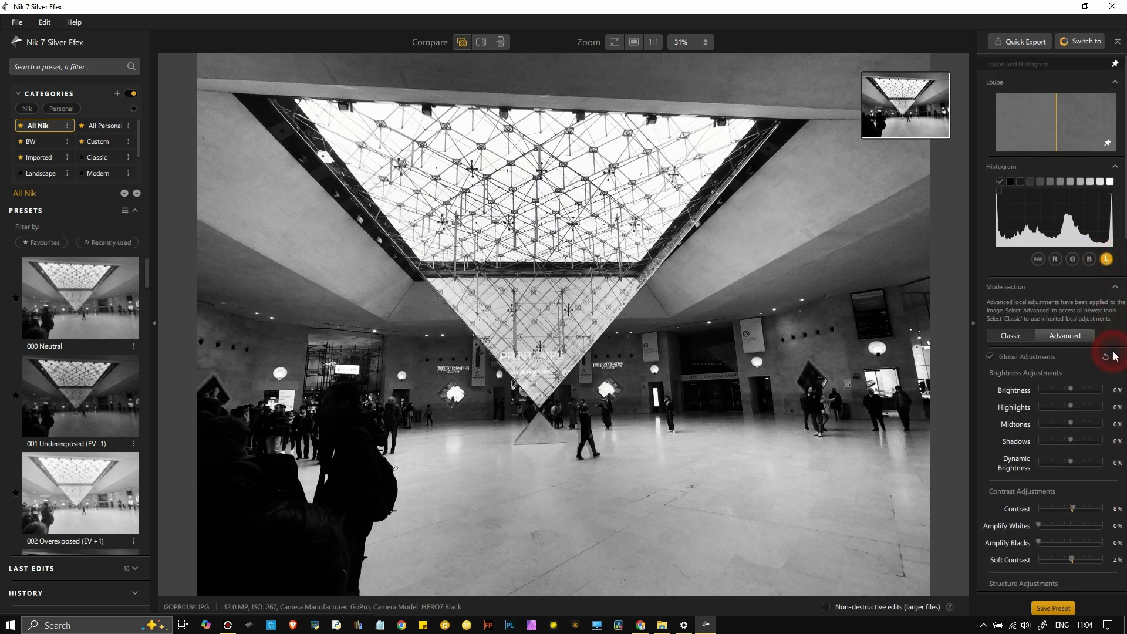
{"action": "left_click", "coordinate": [1105, 358]}
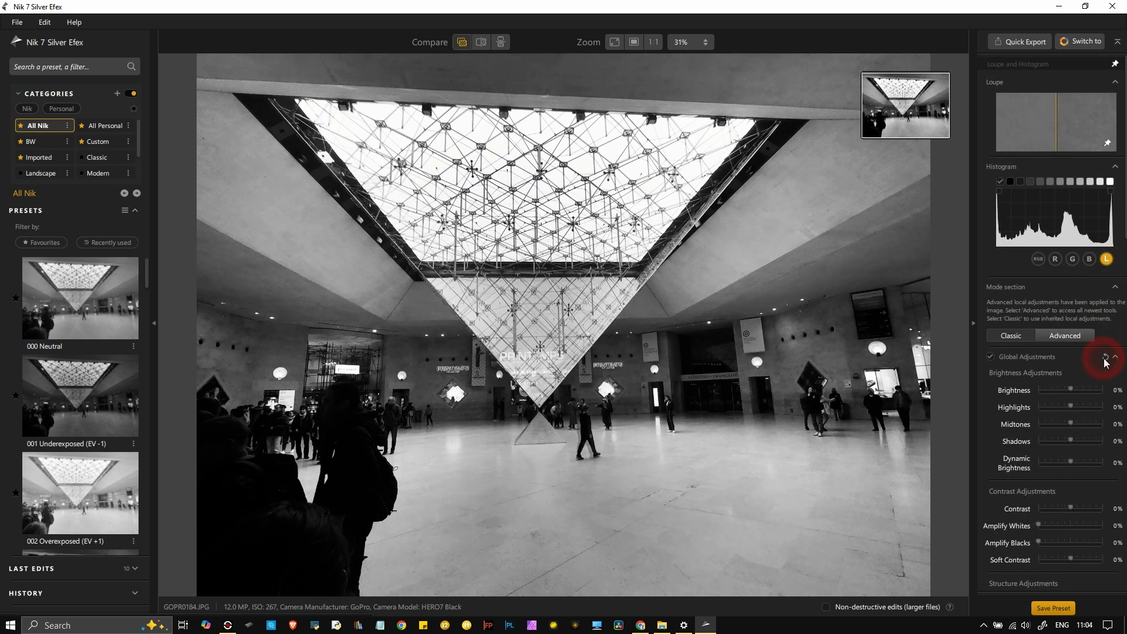
Flatten the S-curve by moving its highlight, upper midtone and shadow points close to the diagonal, and check the main histogram
{"action": "scroll", "coordinate": [1115, 390], "scroll_direction": "down", "scroll_amount": 5}
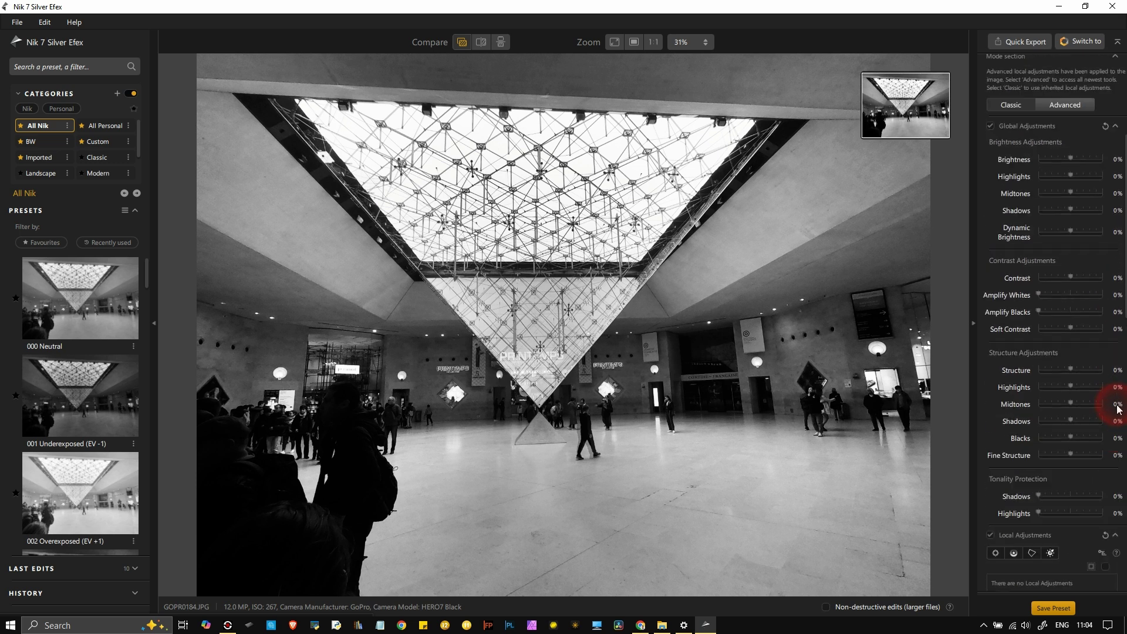
{"action": "scroll", "coordinate": [1116, 403], "scroll_direction": "up", "scroll_amount": 5}
{"action": "scroll", "coordinate": [1117, 411], "scroll_direction": "down", "scroll_amount": 10}
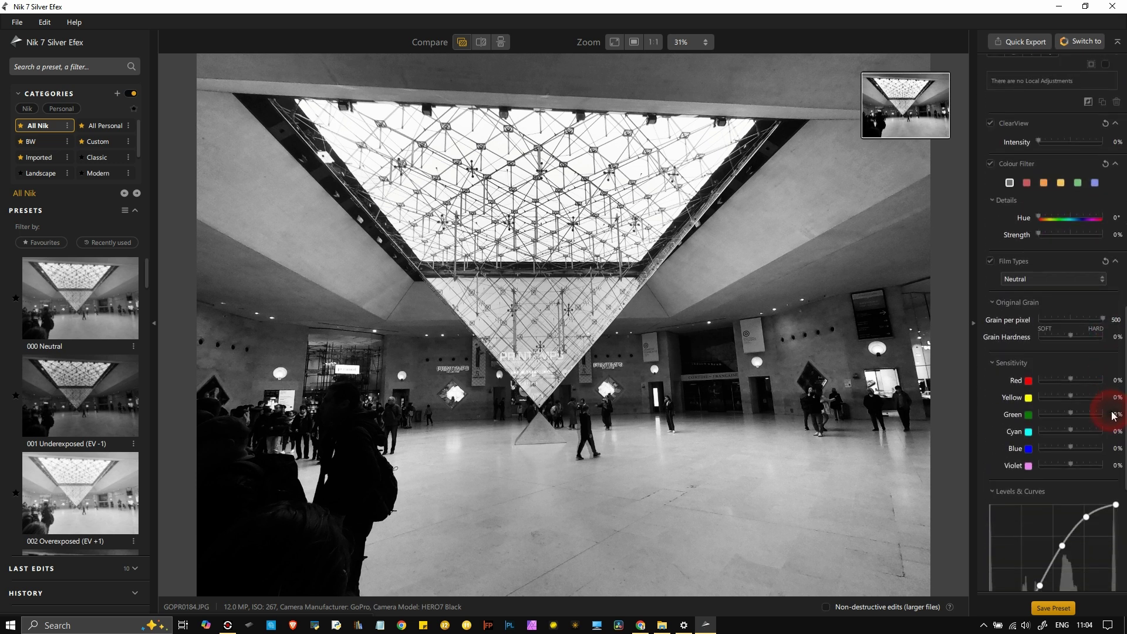
{"action": "scroll", "coordinate": [1040, 431], "scroll_direction": "down", "scroll_amount": 5}
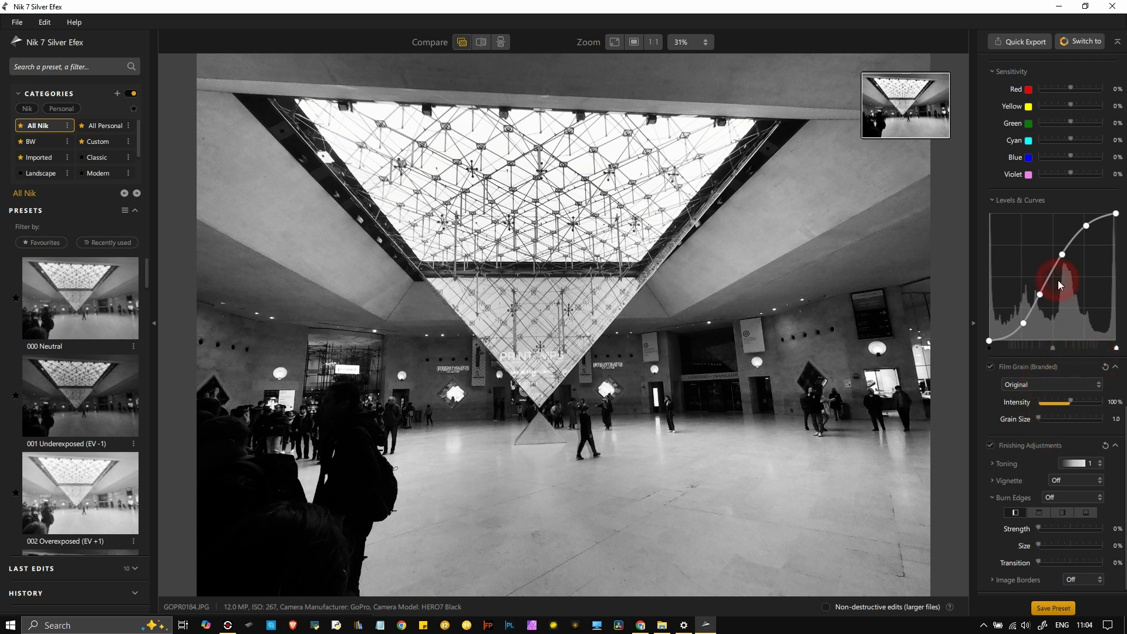
{"action": "scroll", "coordinate": [1057, 280], "scroll_direction": "up", "scroll_amount": 5}
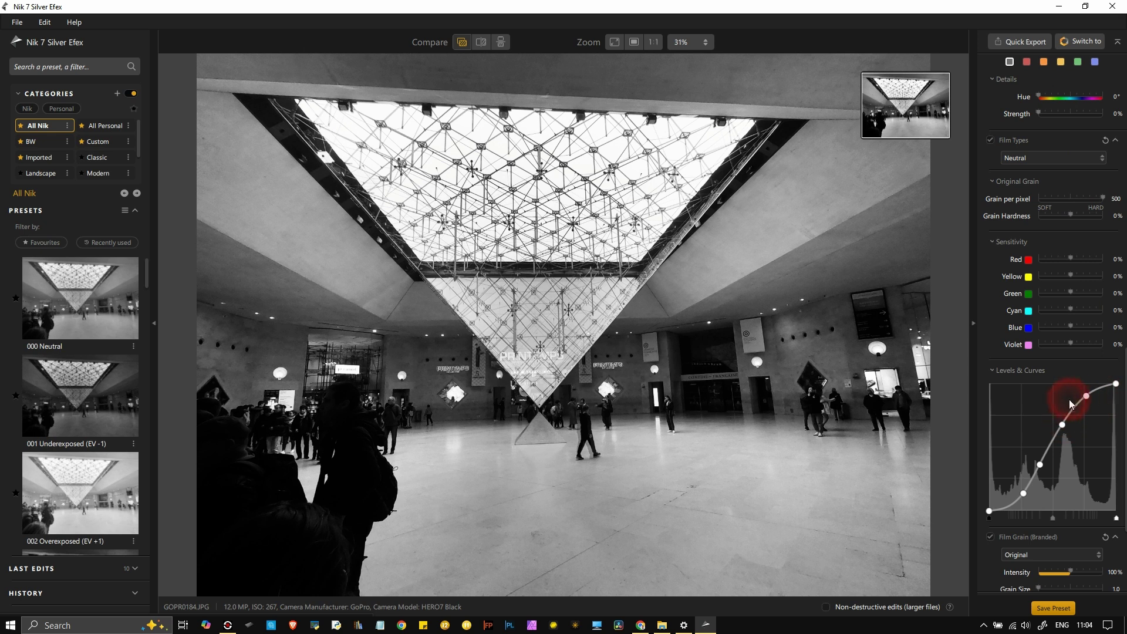
{"action": "left_click_drag", "start_coordinate": [1087, 399], "coordinate": [1064, 438]}
{"action": "left_click", "coordinate": [1063, 426]}
{"action": "left_click_drag", "start_coordinate": [1023, 493], "coordinate": [1010, 488]}
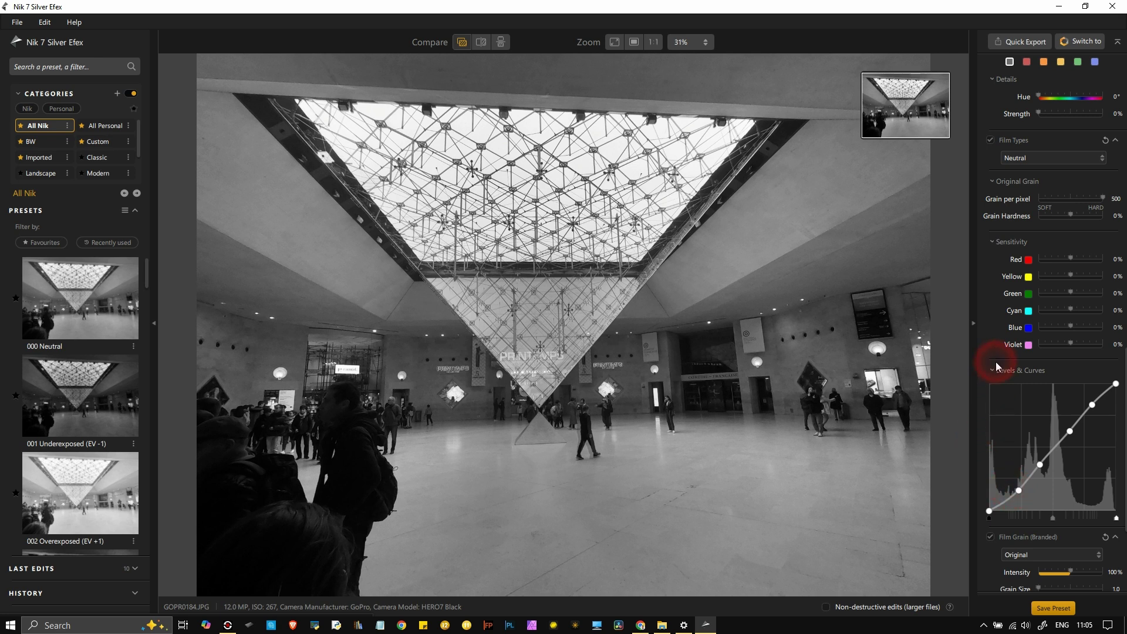
{"action": "scroll", "coordinate": [995, 361], "scroll_direction": "up", "scroll_amount": 20}
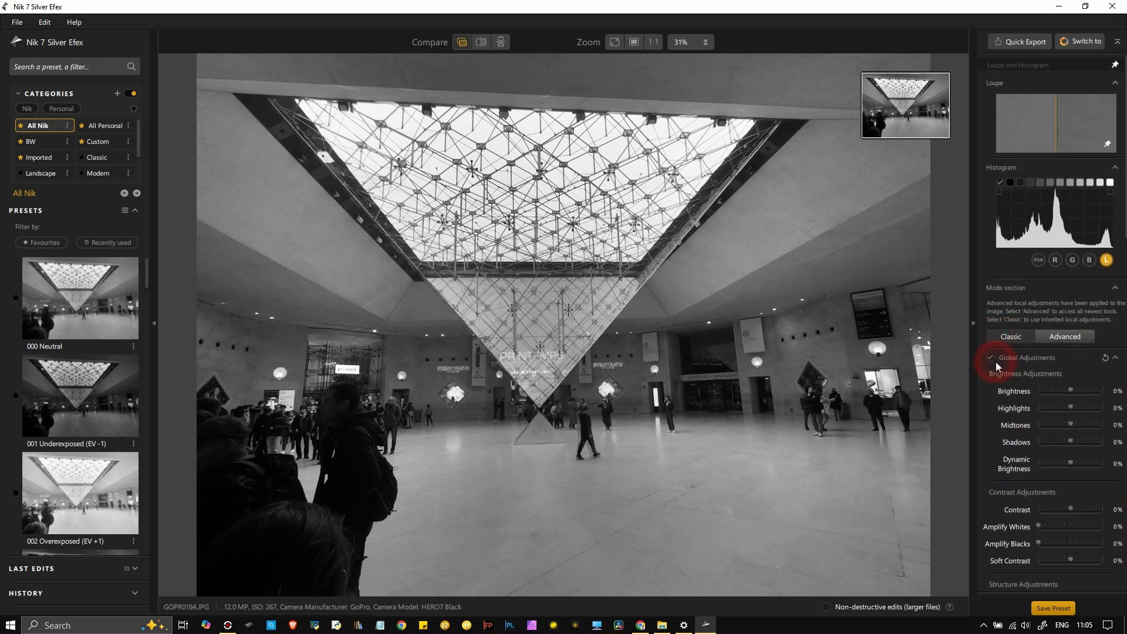